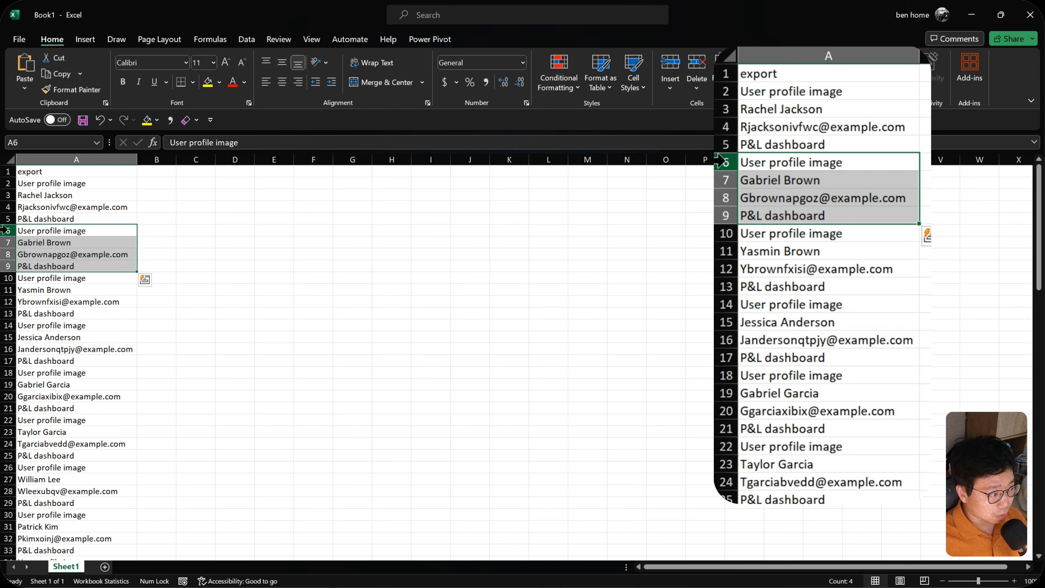
{"action": "key", "text": "ctrl+q"}
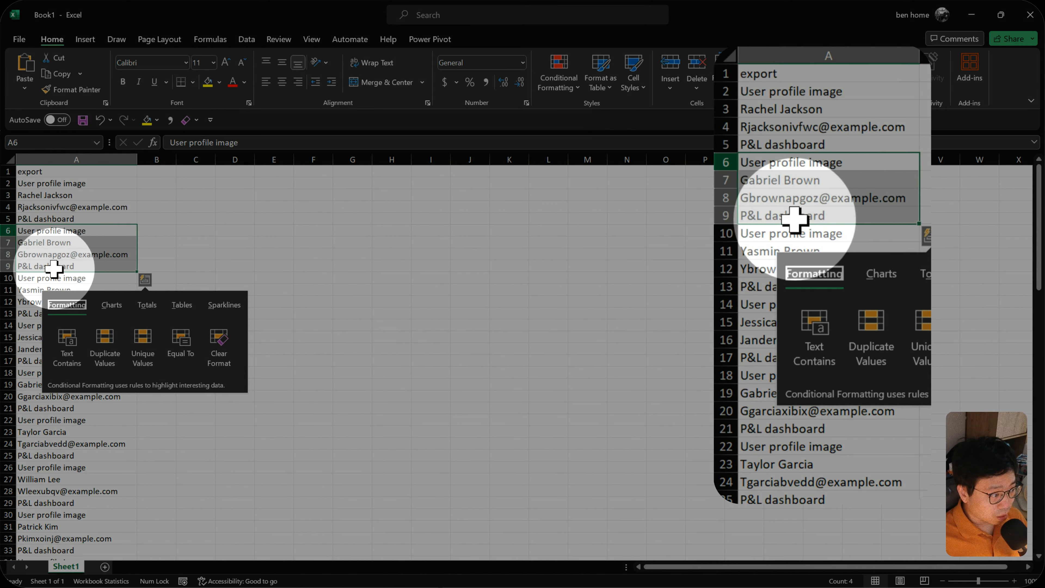
{"action": "key", "text": "Escape"}
{"action": "left_click_drag", "start_coordinate": [38, 277], "coordinate": [41, 312]}
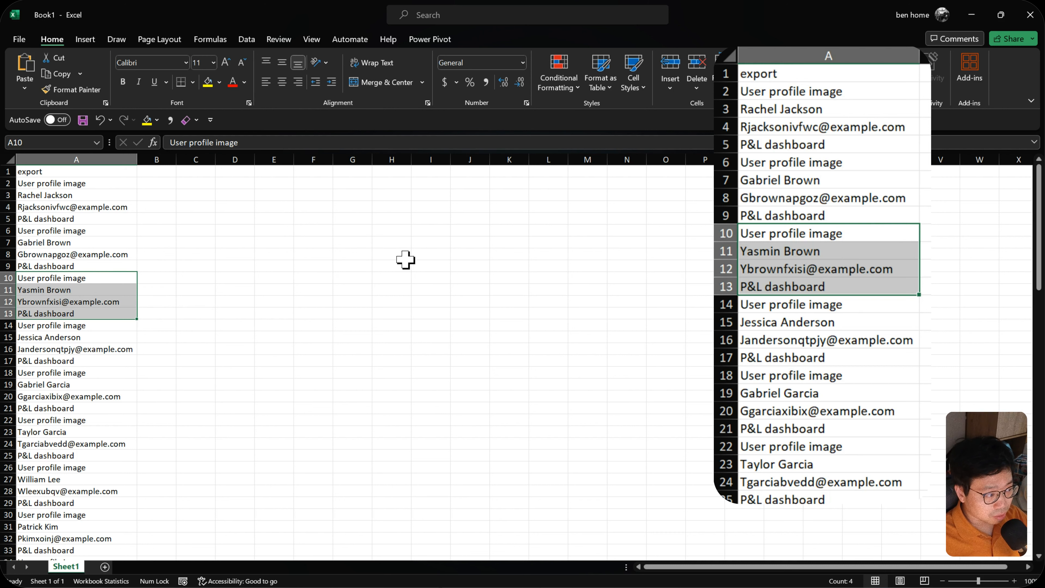
{"action": "left_click_drag", "start_coordinate": [360, 229], "coordinate": [385, 232]}
{"action": "left_click_drag", "start_coordinate": [86, 193], "coordinate": [75, 206]}
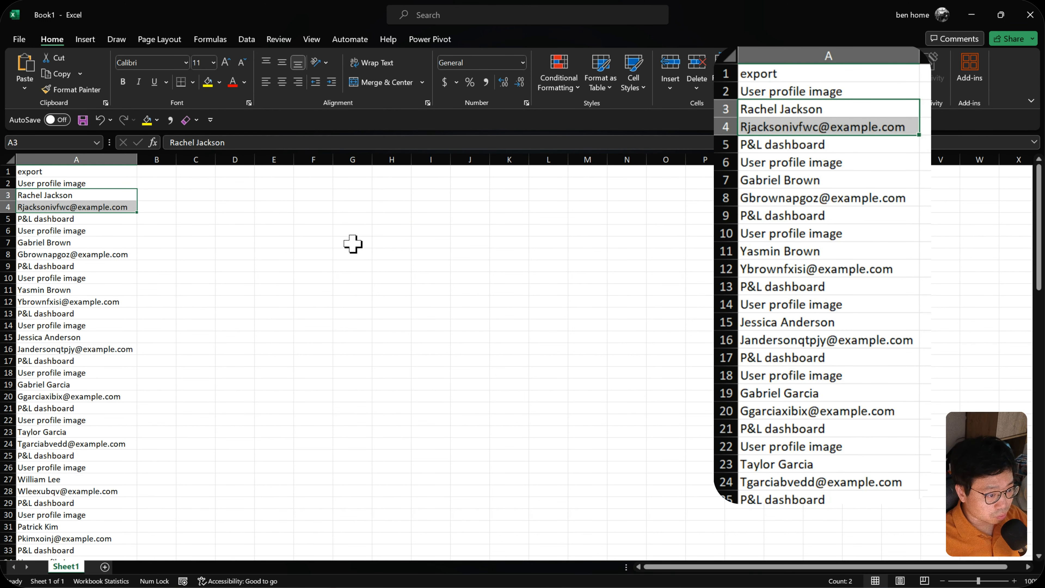
- Enter the headers "user name" in G6 and "email" in H6, and fit both columns to their contents
{"action": "left_click", "coordinate": [352, 231]}
{"action": "type", "text": "use"}
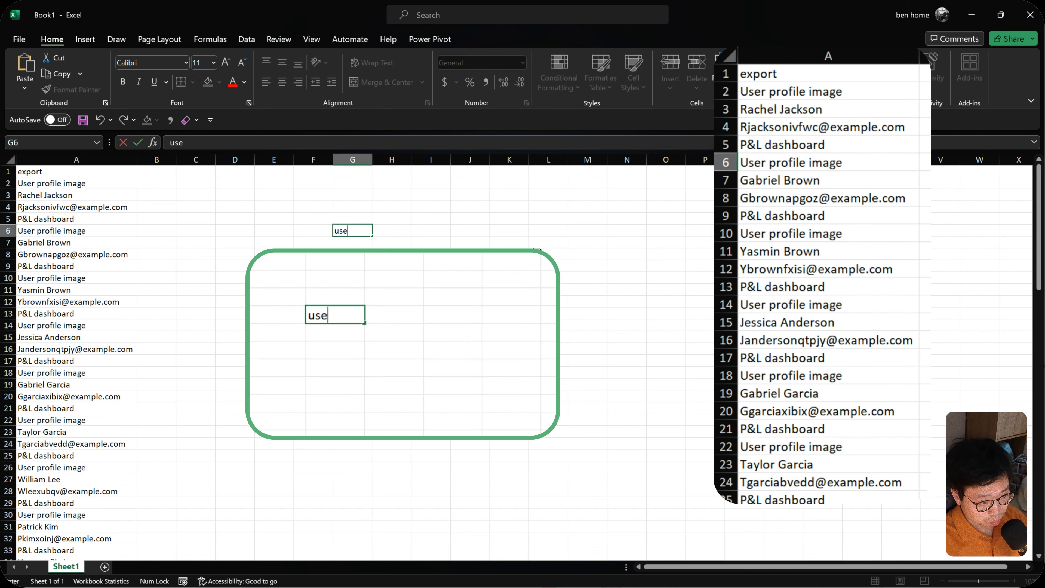
{"action": "type", "text": "r name"}
{"action": "key", "text": "Tab"}
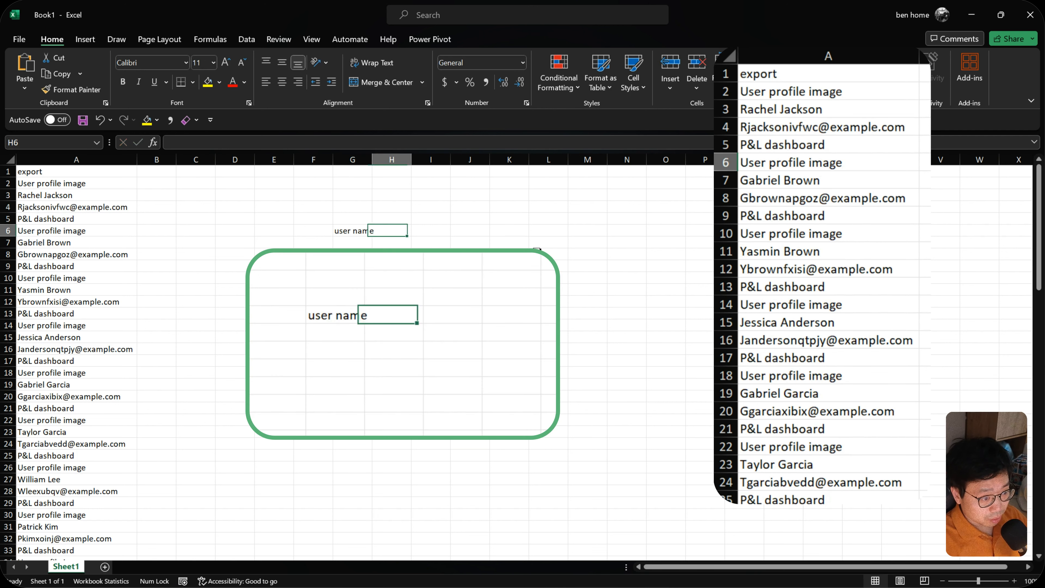
{"action": "type", "text": "email"}
{"action": "key", "text": "Return"}
{"action": "left_click_drag", "start_coordinate": [361, 159], "coordinate": [387, 160]}
{"action": "double_click", "coordinate": [411, 160]}
- Examine the intended user name and email layout against the four-row record blocks in the export column, from row 2 down
{"action": "left_click_drag", "start_coordinate": [355, 231], "coordinate": [387, 350]}
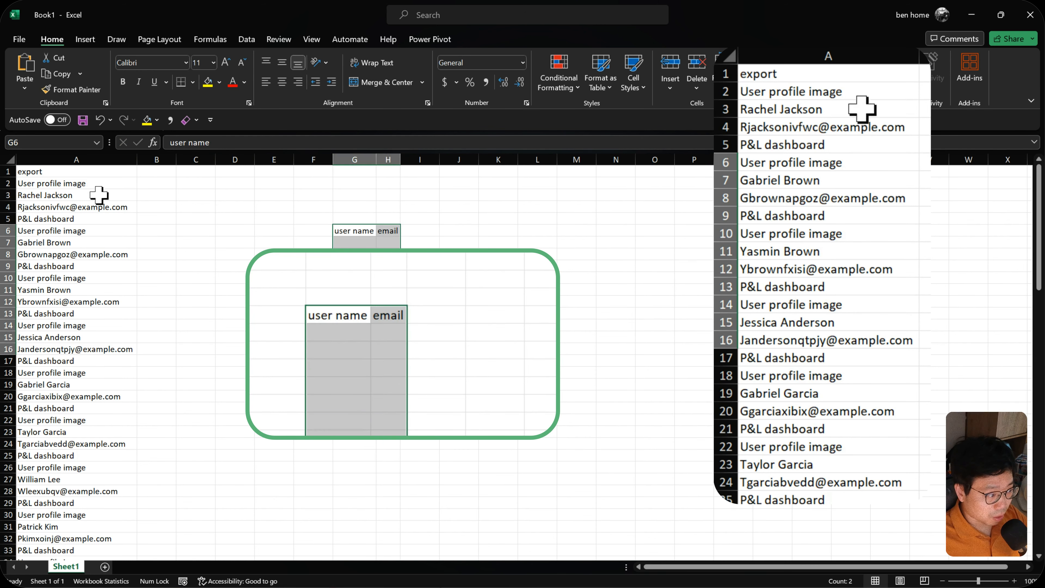
{"action": "left_click", "coordinate": [76, 183]}
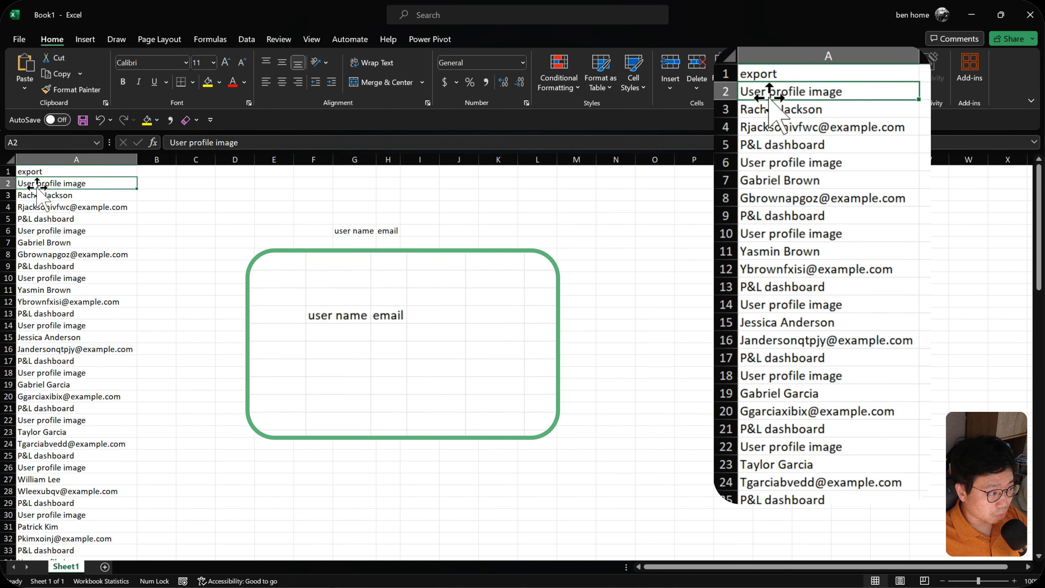
{"action": "left_click", "coordinate": [65, 218]}
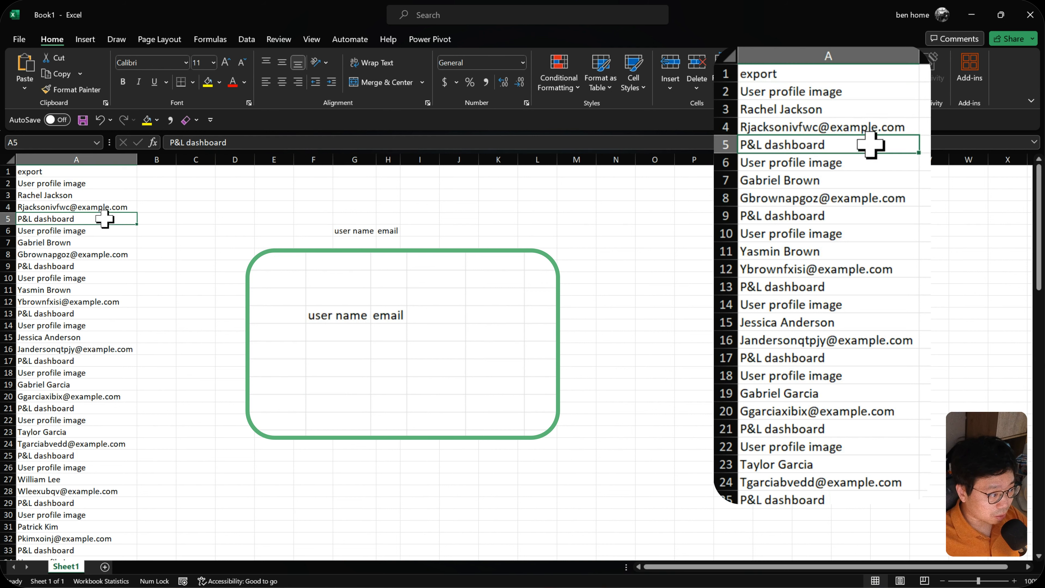
{"action": "left_click", "coordinate": [96, 162]}
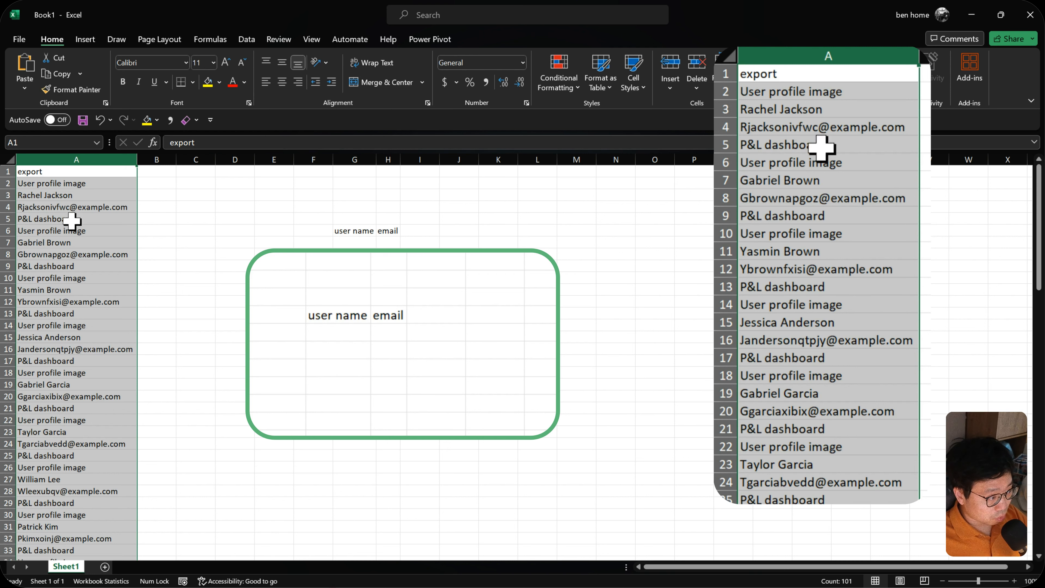
{"action": "left_click", "coordinate": [74, 183]}
{"action": "left_click_drag", "start_coordinate": [44, 181], "coordinate": [90, 314]}
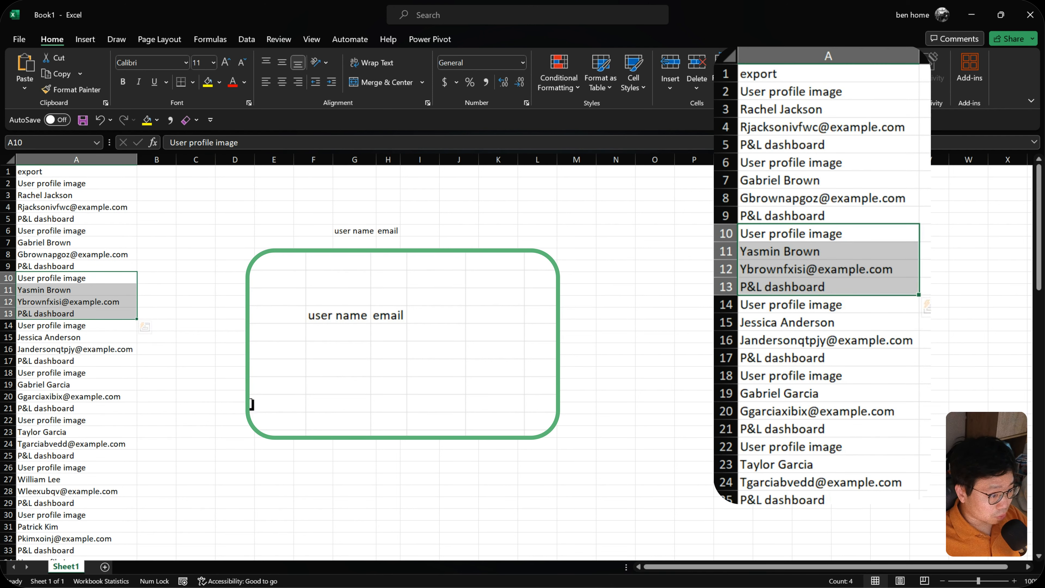
{"action": "left_click", "coordinate": [350, 231]}
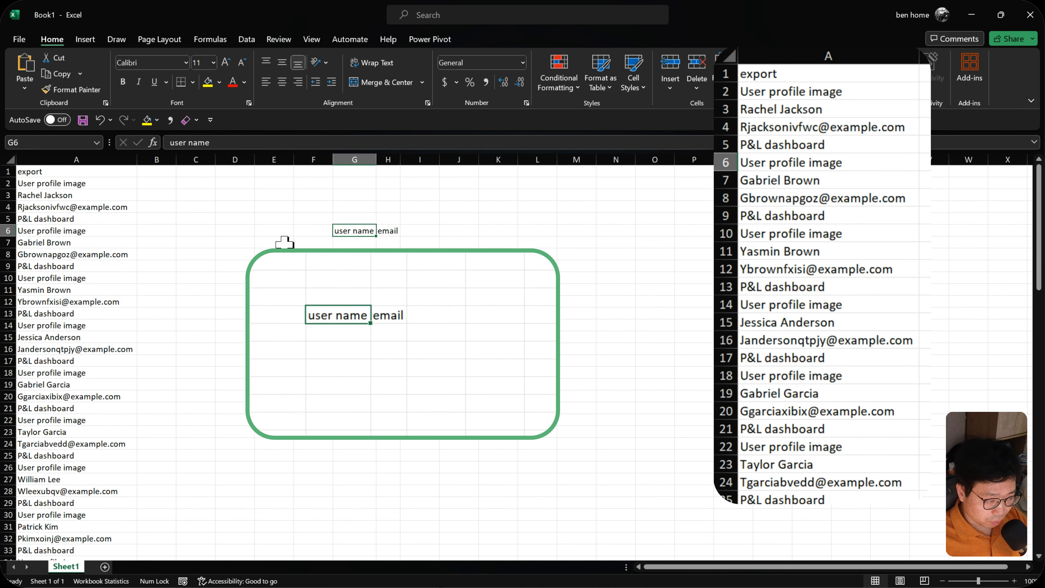
{"action": "left_click_drag", "start_coordinate": [102, 188], "coordinate": [85, 216]}
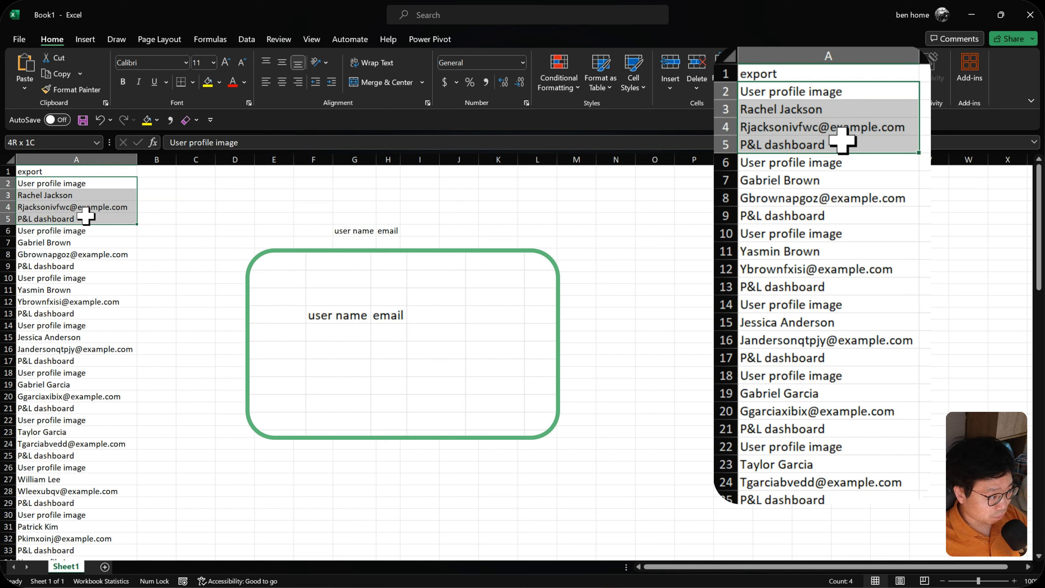
{"action": "left_click_drag", "start_coordinate": [78, 231], "coordinate": [103, 361]}
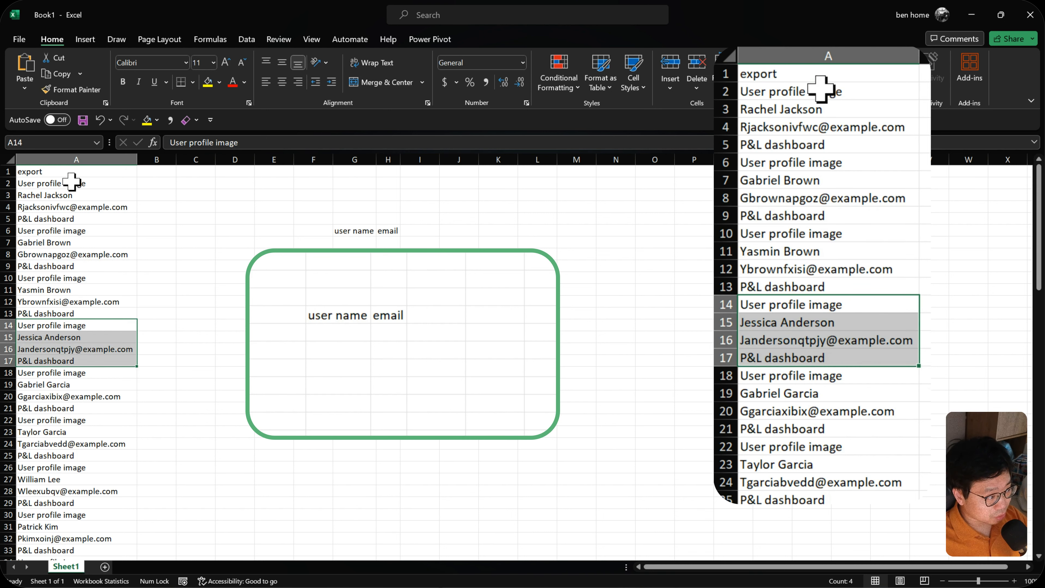
{"action": "left_click", "coordinate": [90, 185]}
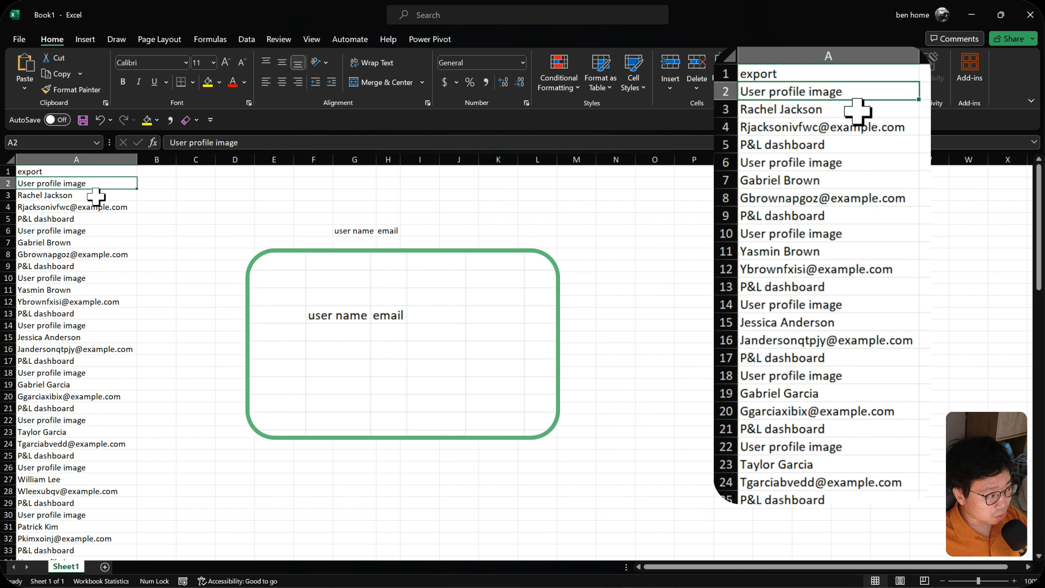
{"action": "left_click", "coordinate": [96, 196]}
{"action": "left_click", "coordinate": [95, 207]}
{"action": "left_click", "coordinate": [94, 220]}
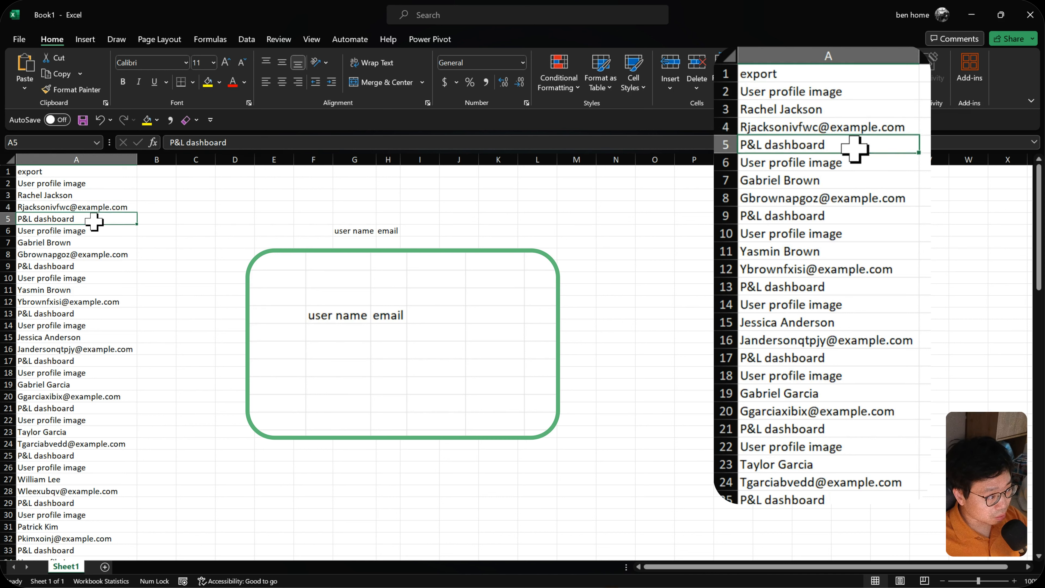
{"action": "left_click_drag", "start_coordinate": [110, 183], "coordinate": [103, 221]}
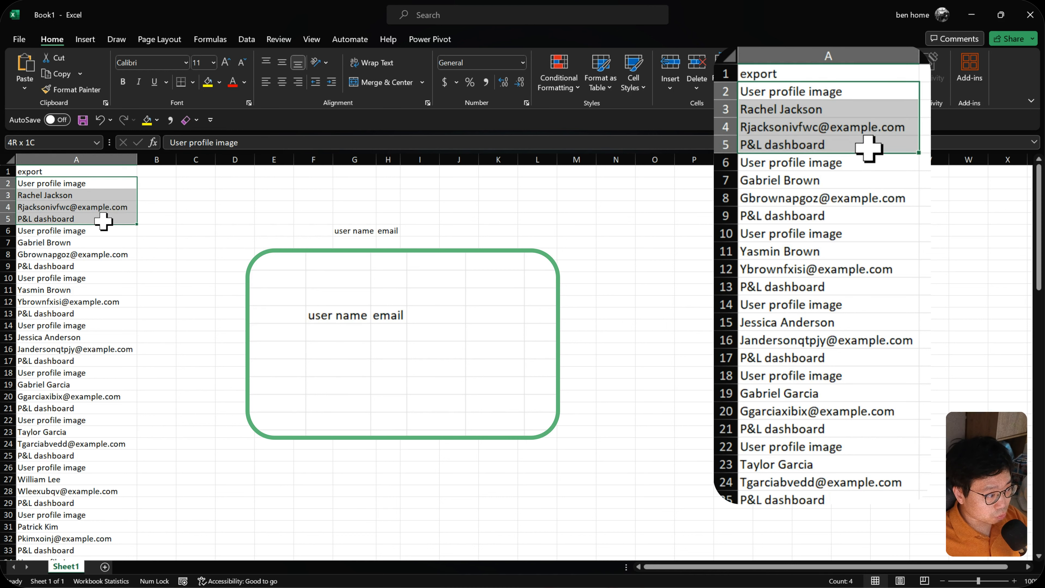
- Number the four rows of the first record 1, 2, 3 and 4 in B2:B5
{"action": "left_click_drag", "start_coordinate": [150, 183], "coordinate": [150, 217]}
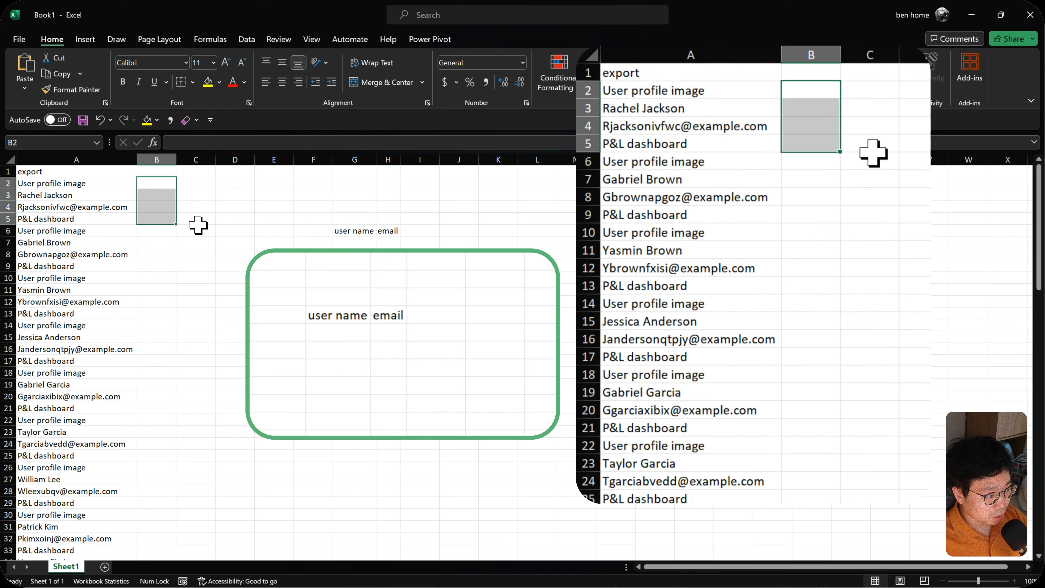
{"action": "type", "text": "1"}
{"action": "key", "text": "Return"}
{"action": "type", "text": "2"}
{"action": "key", "text": "Return"}
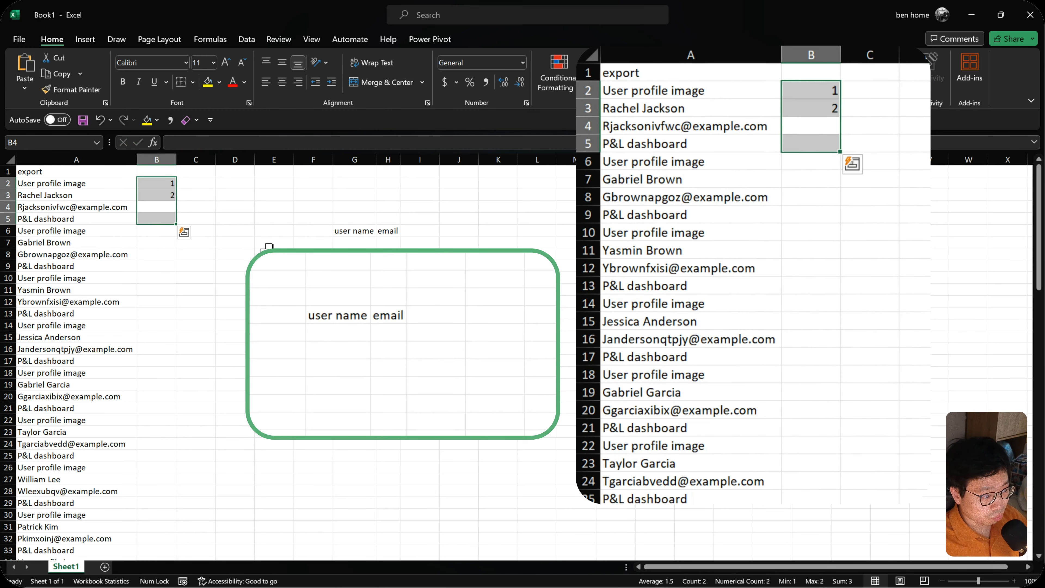
{"action": "left_click", "coordinate": [153, 184]}
{"action": "left_click_drag", "start_coordinate": [111, 184], "coordinate": [150, 222]}
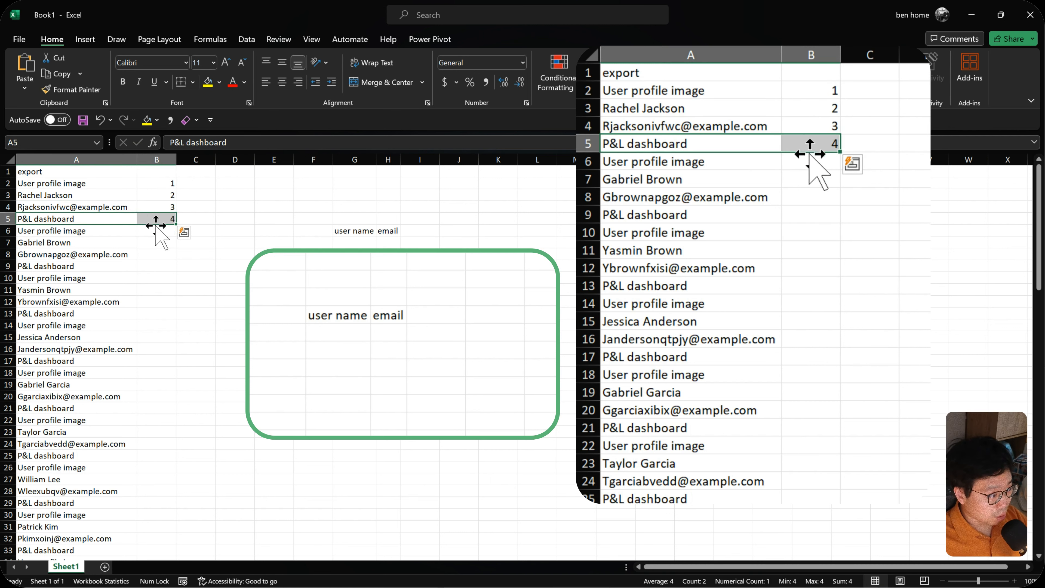
- Move the numbers 1 to 4 from B2:B5 to B6:B9 and copy them back into B2:B5
{"action": "left_click_drag", "start_coordinate": [159, 185], "coordinate": [156, 219]}
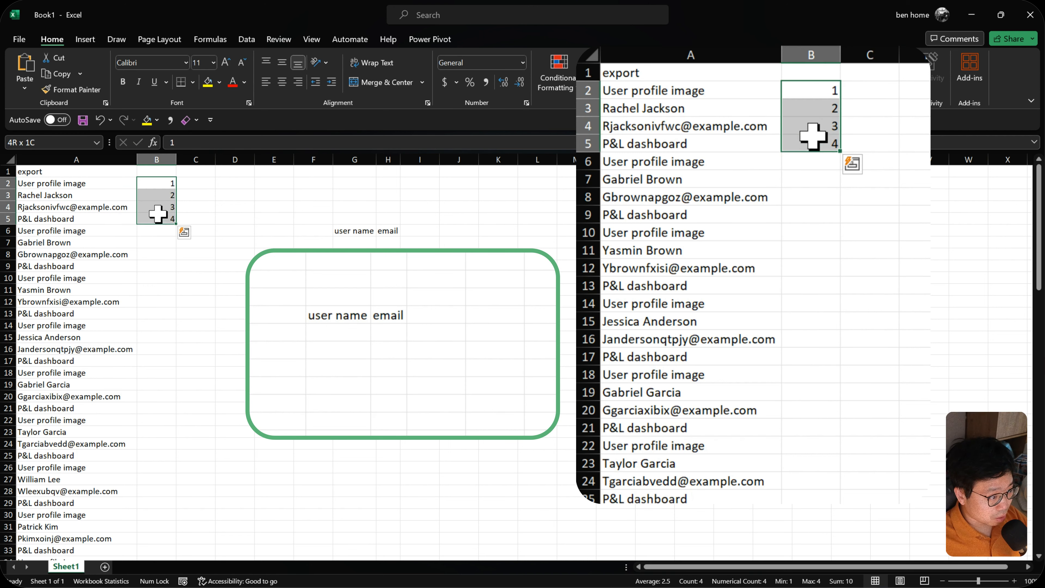
{"action": "key", "text": "ctrl+x"}
{"action": "left_click", "coordinate": [166, 234]}
{"action": "key", "text": "ctrl+v"}
{"action": "key", "text": "ctrl+c"}
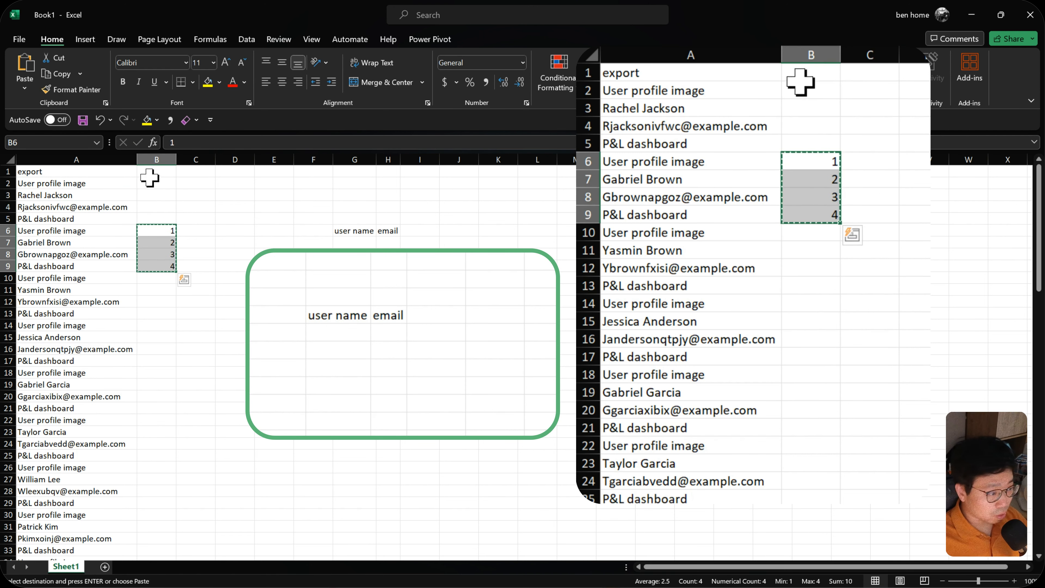
{"action": "left_click", "coordinate": [155, 183]}
{"action": "key", "text": "ctrl+v"}
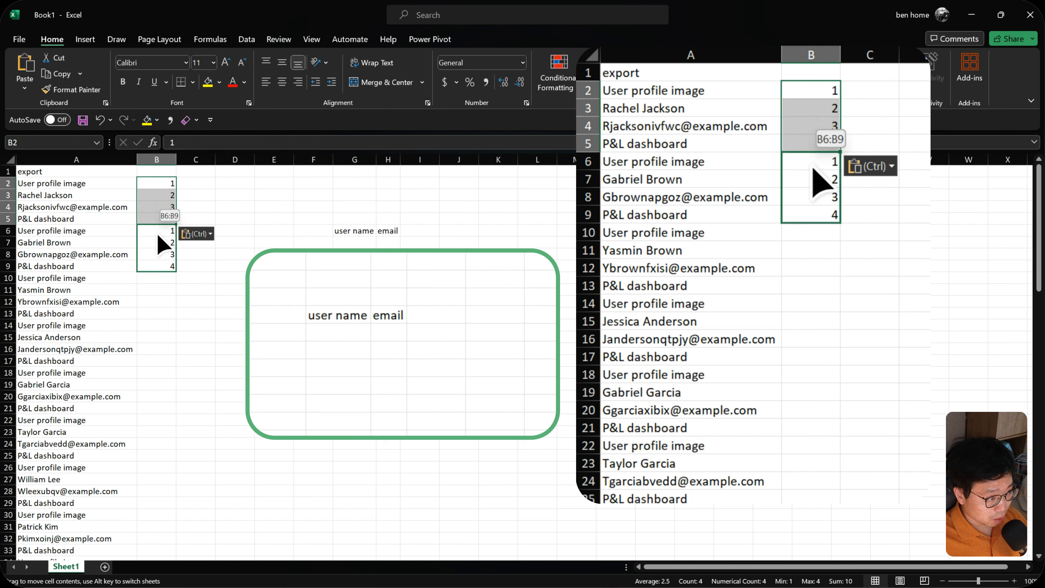
{"action": "key", "text": "Escape"}
- Fill the B2:B9 number pattern down to the last export row, 101, as copied cells so that 1 to 4 repeats
{"action": "left_click", "coordinate": [104, 292]}
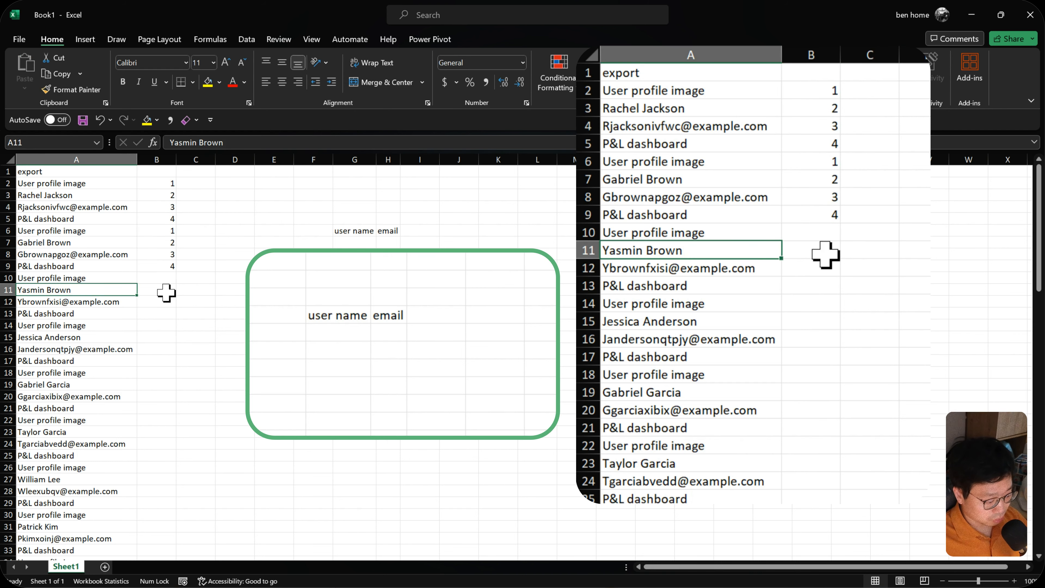
{"action": "key", "text": "ctrl+Down"}
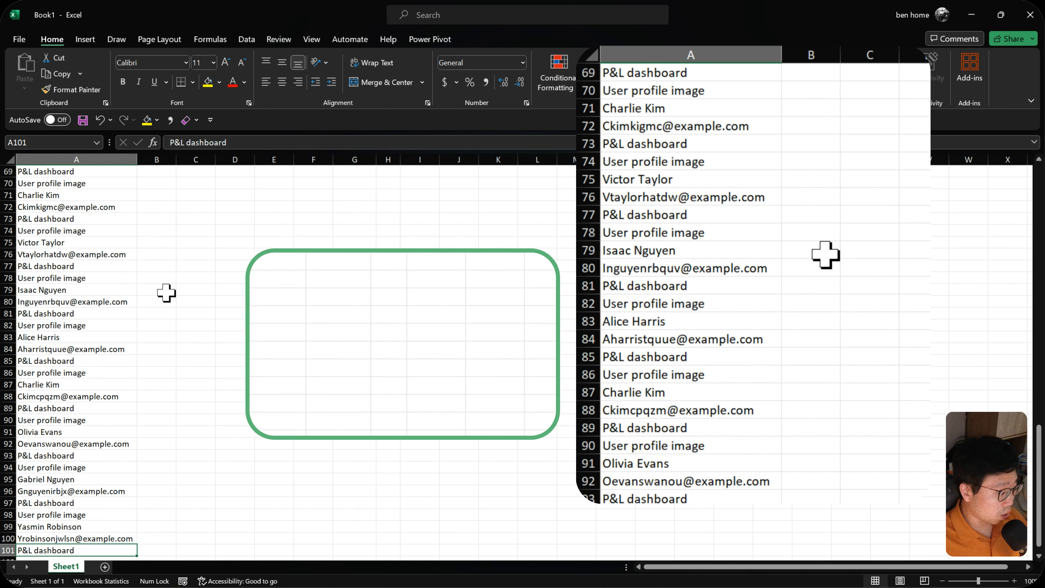
{"action": "key", "text": "ctrl+Up"}
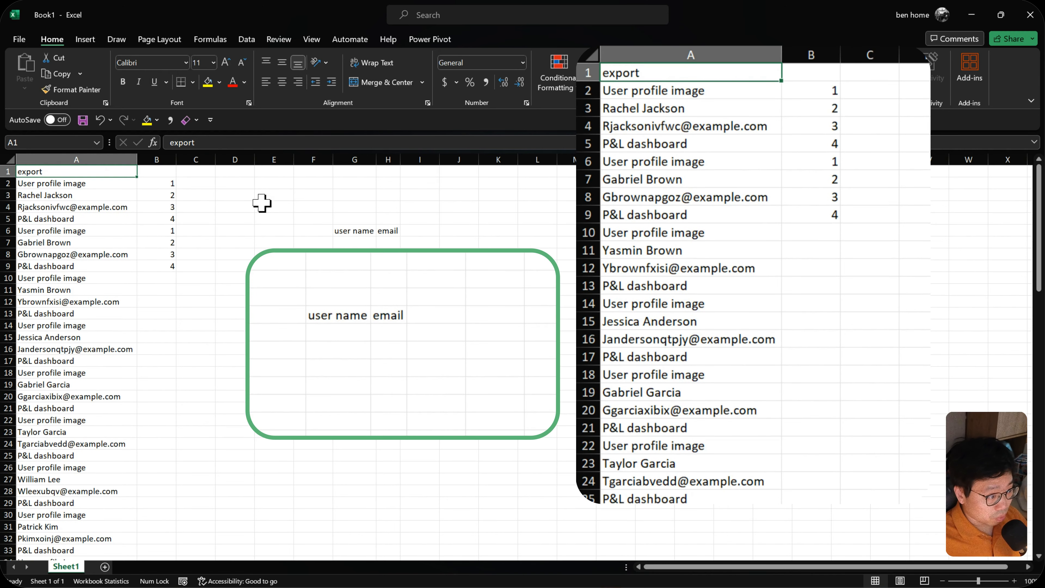
{"action": "left_click_drag", "start_coordinate": [166, 183], "coordinate": [166, 269]}
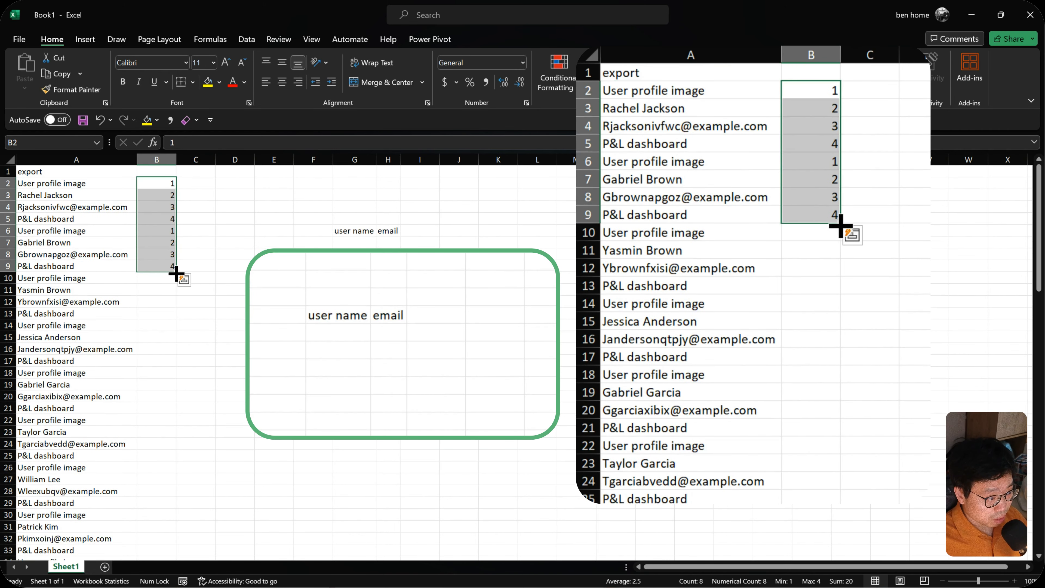
{"action": "double_click", "coordinate": [175, 272]}
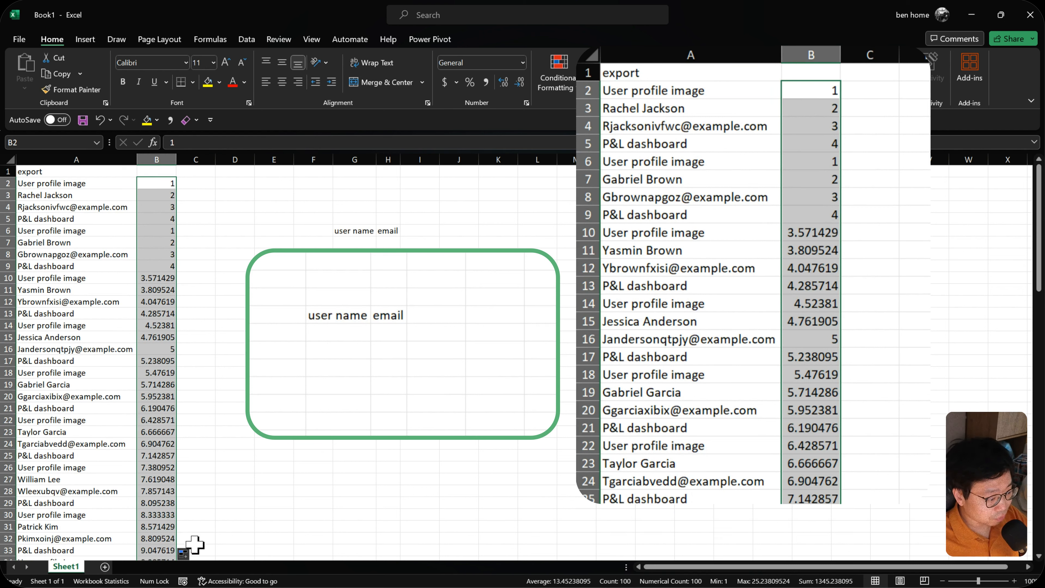
{"action": "left_click", "coordinate": [193, 554]}
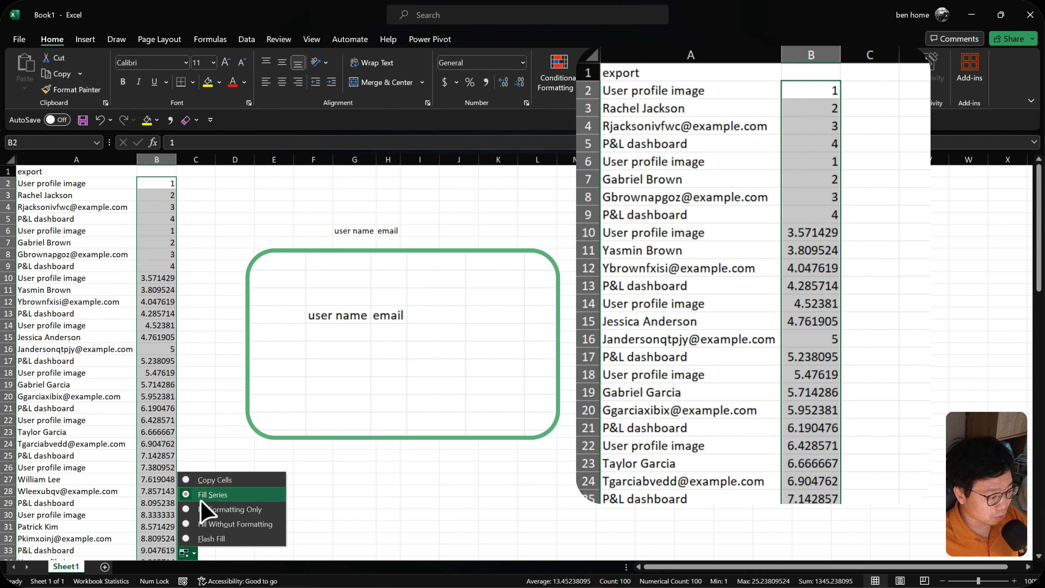
{"action": "left_click", "coordinate": [221, 483]}
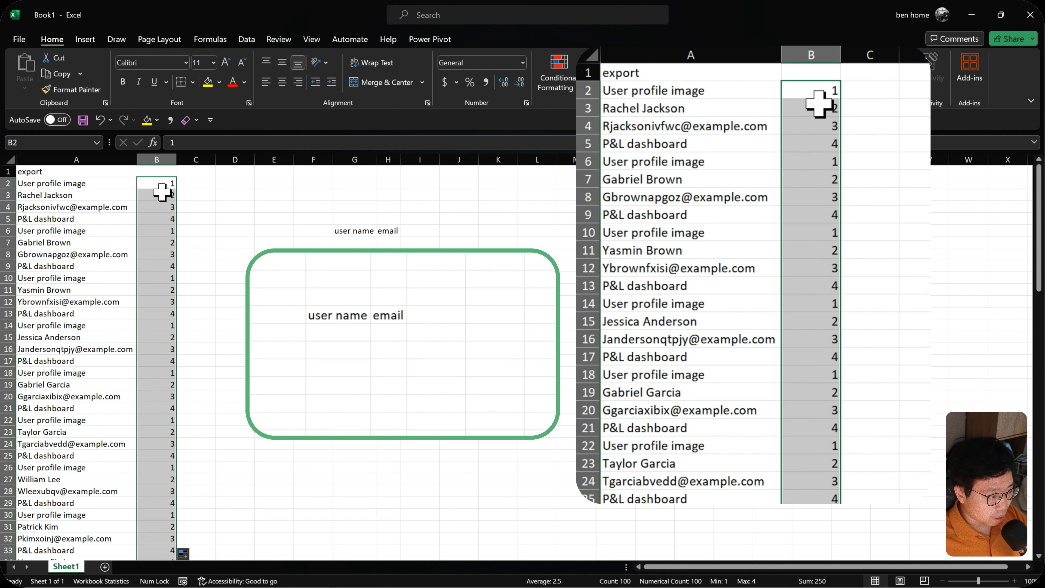
{"action": "left_click_drag", "start_coordinate": [160, 187], "coordinate": [142, 409]}
{"action": "left_click", "coordinate": [157, 276]}
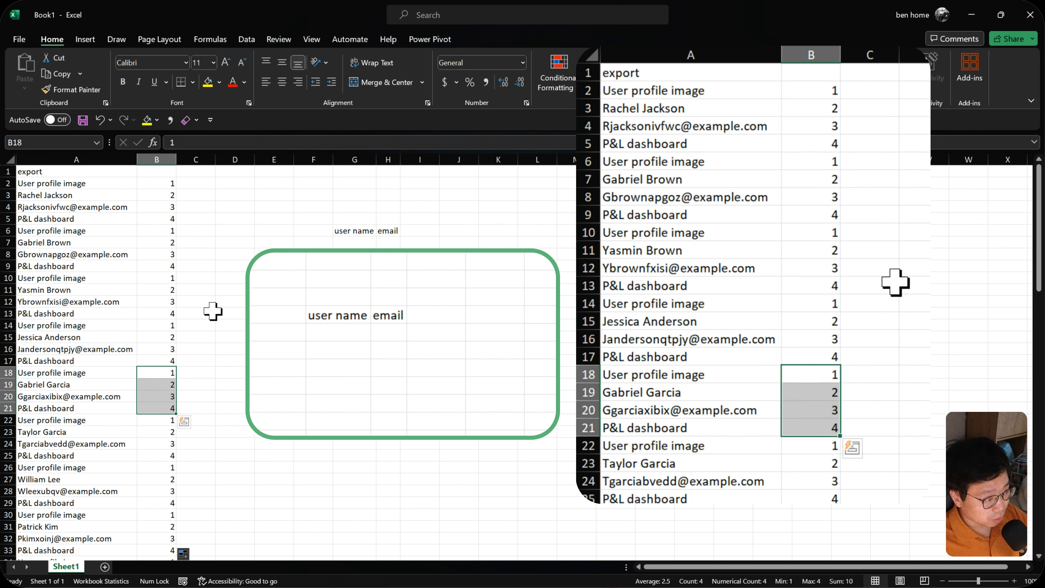
- Enter the header "internal order" in B1 and "external order" in C1
{"action": "key", "text": "ctrl+Up"}
{"action": "key", "text": "ctrl+Up"}
{"action": "type", "text": "internal order"}
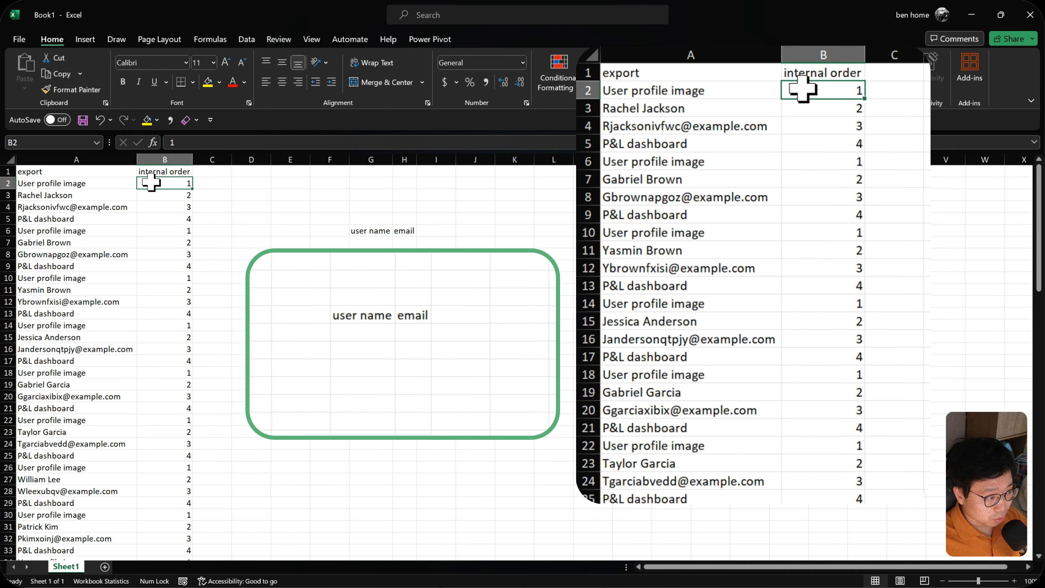
{"action": "left_click_drag", "start_coordinate": [150, 182], "coordinate": [150, 215]}
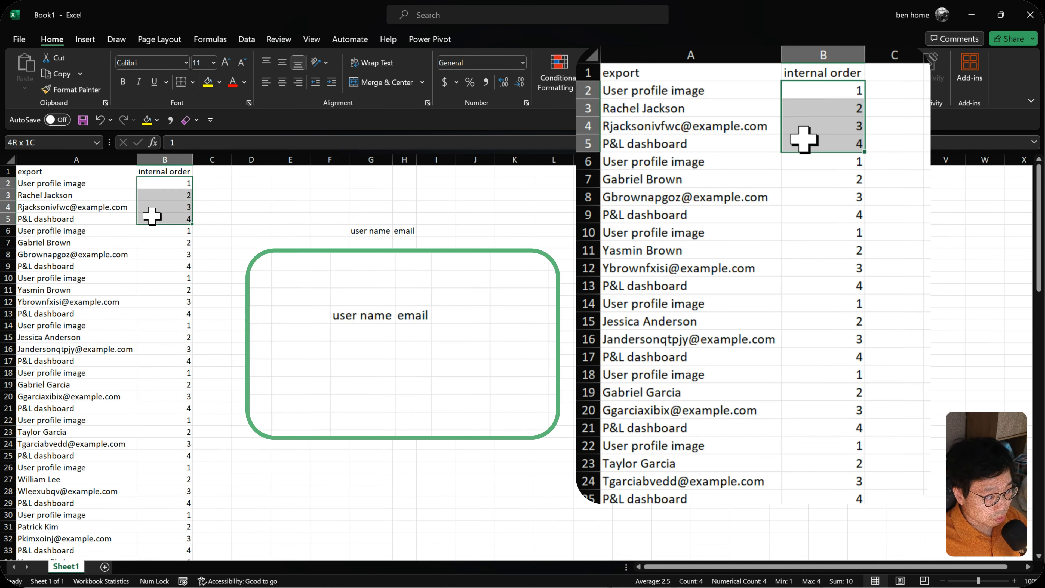
{"action": "left_click", "coordinate": [207, 172]}
{"action": "type", "text": "external order"}
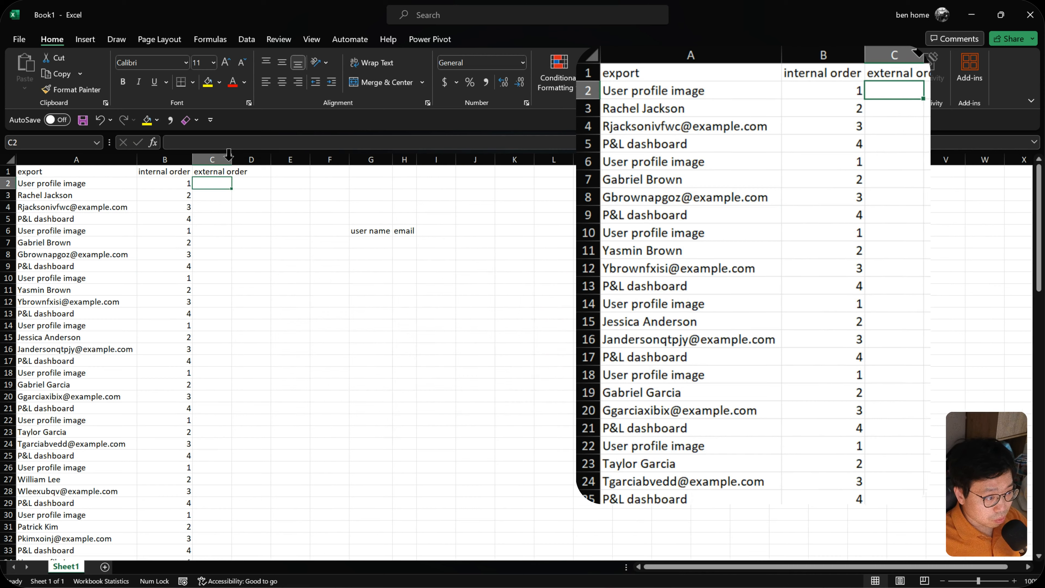
- Fill the external order cells C2:C5 with 1 and C6:C9 with 2
{"action": "left_click_drag", "start_coordinate": [214, 184], "coordinate": [229, 264]}
{"action": "type", "text": "1"}
{"action": "key", "text": "ctrl+Return"}
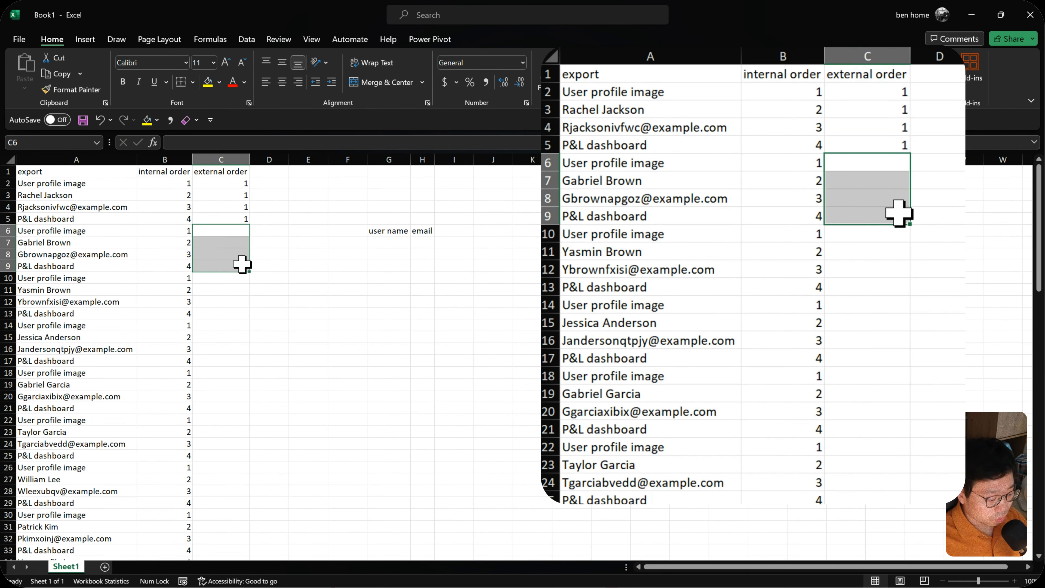
{"action": "type", "text": "2"}
{"action": "key", "text": "ctrl+Return"}
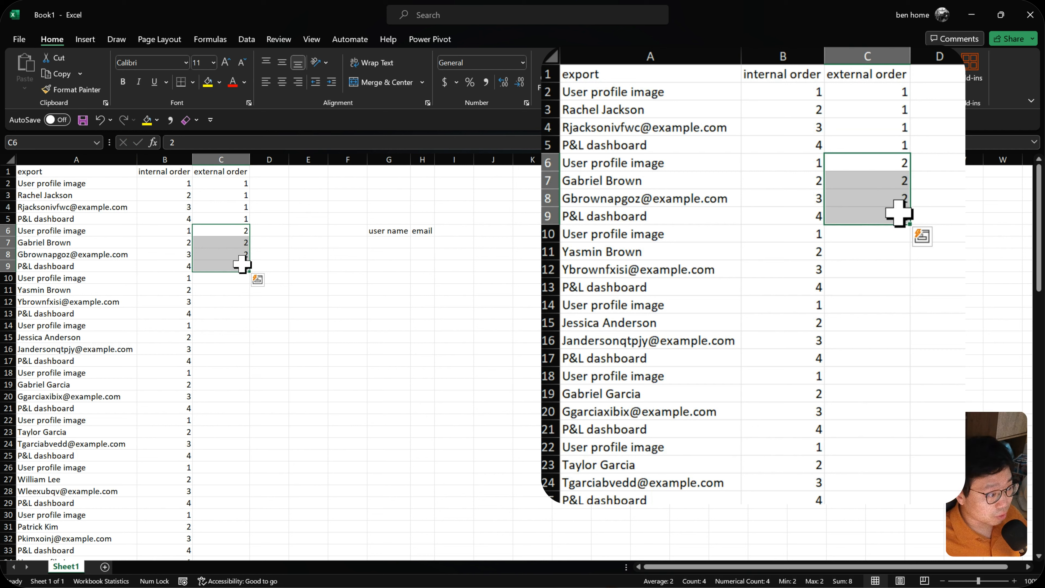
- Try to repeat the external order pattern from C2:C9 down the export as copied cells, then undo the fill
{"action": "left_click_drag", "start_coordinate": [225, 183], "coordinate": [246, 267]}
{"action": "double_click", "coordinate": [249, 271]}
{"action": "left_click", "coordinate": [258, 554]}
{"action": "left_click", "coordinate": [318, 480]}
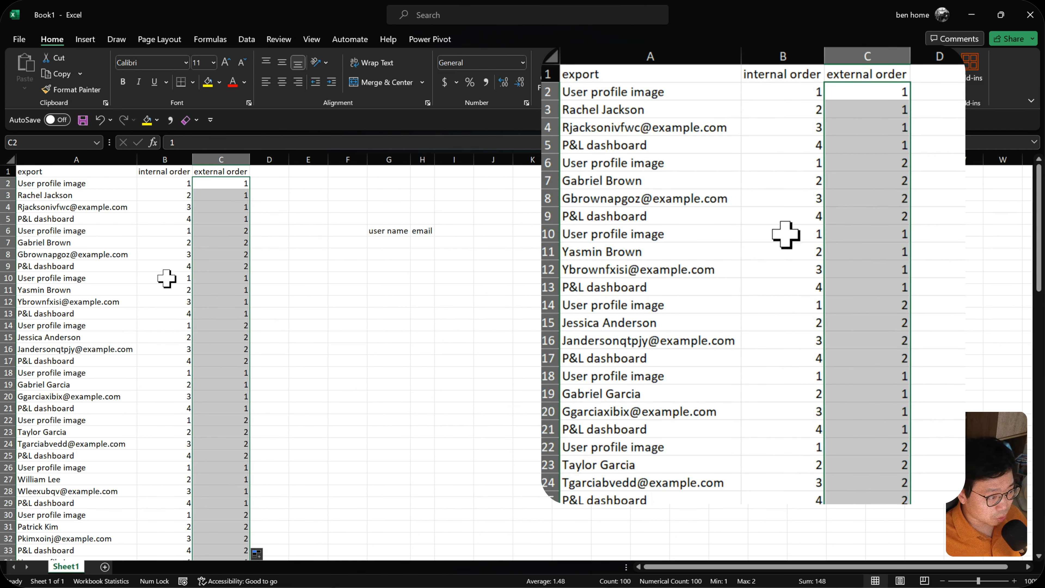
{"action": "left_click_drag", "start_coordinate": [70, 278], "coordinate": [67, 314]}
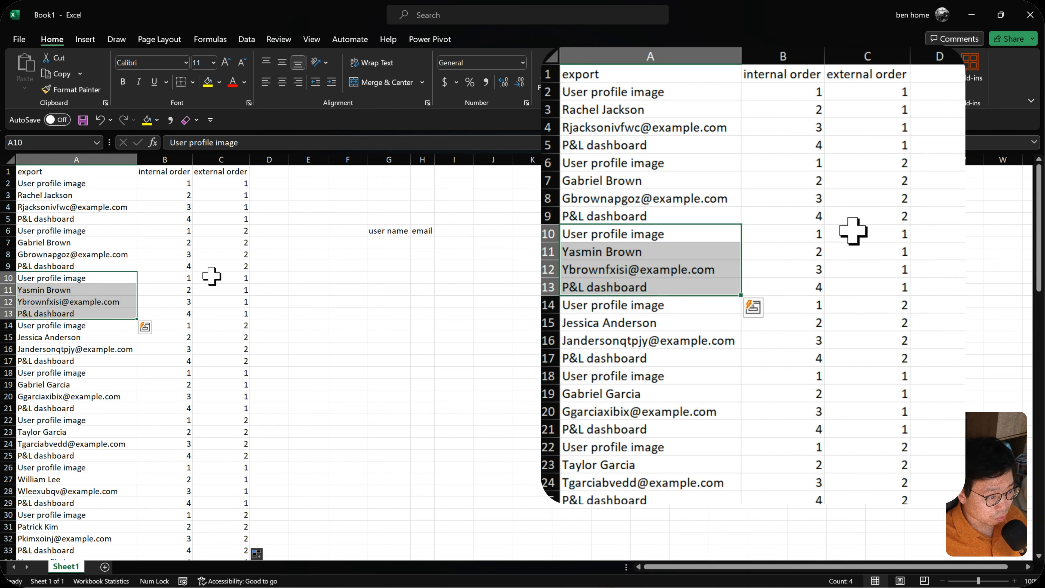
{"action": "left_click_drag", "start_coordinate": [213, 277], "coordinate": [212, 317]}
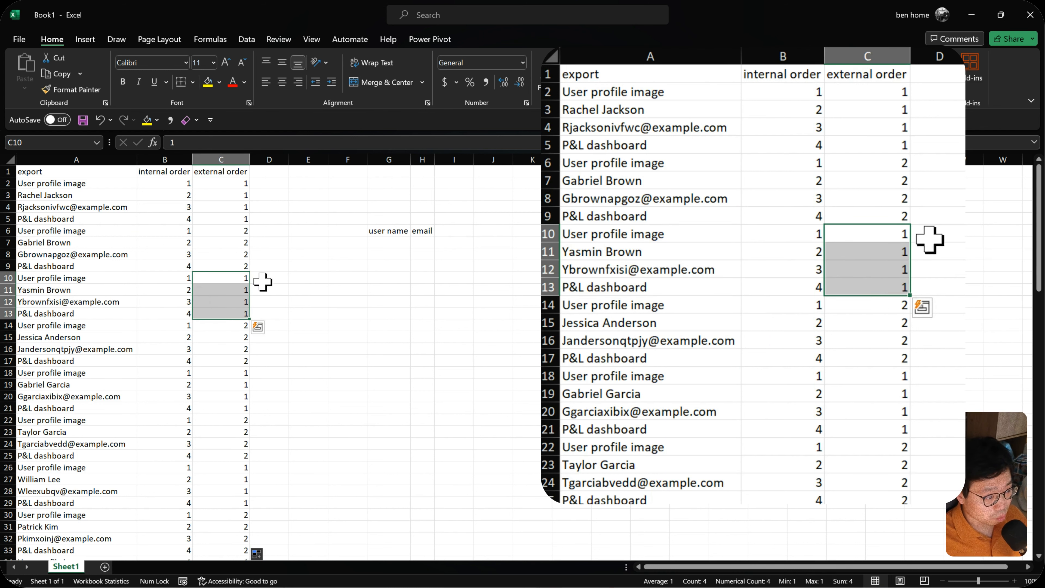
{"action": "key", "text": "ctrl+z"}
- Clear the manually entered external order numbers from C2:C9
{"action": "left_click", "coordinate": [240, 183]}
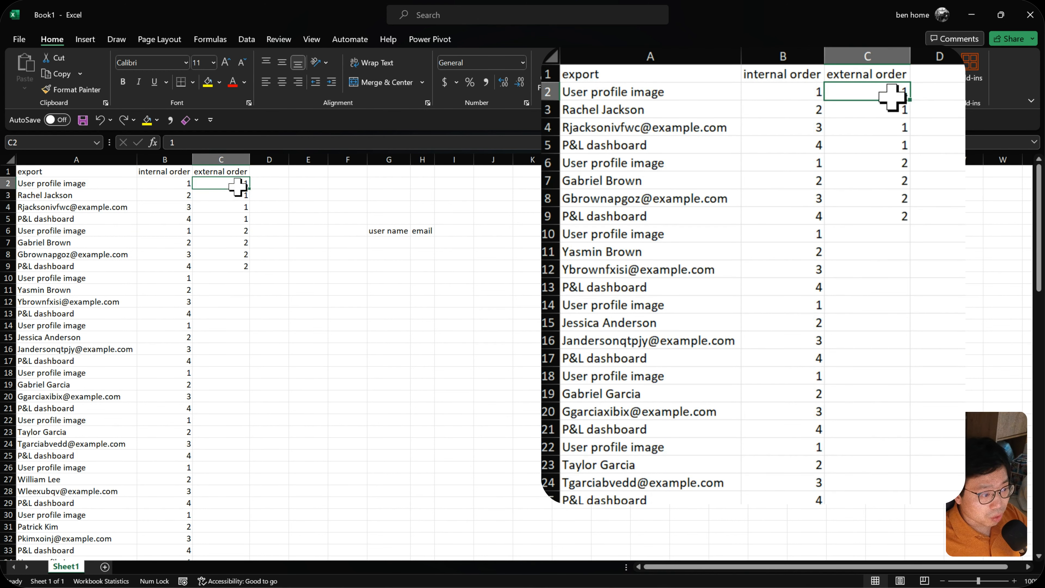
{"action": "left_click_drag", "start_coordinate": [224, 182], "coordinate": [225, 265]}
{"action": "key", "text": "Delete"}
- Enter the formula =ROW() in C2 and fill it down the external order column to the last export row, 101
{"action": "left_click_drag", "start_coordinate": [171, 186], "coordinate": [158, 220]}
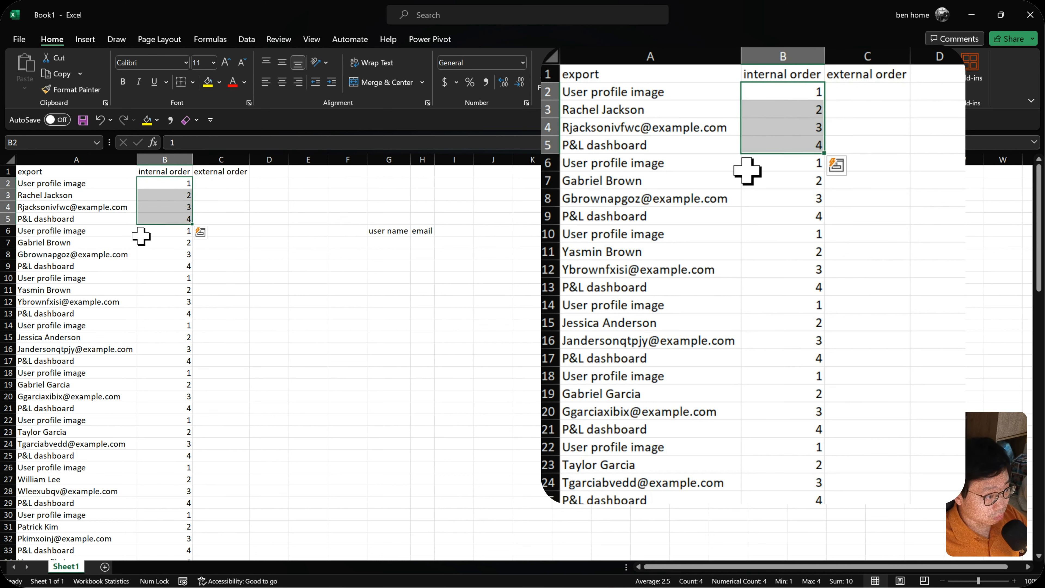
{"action": "left_click", "coordinate": [221, 184]}
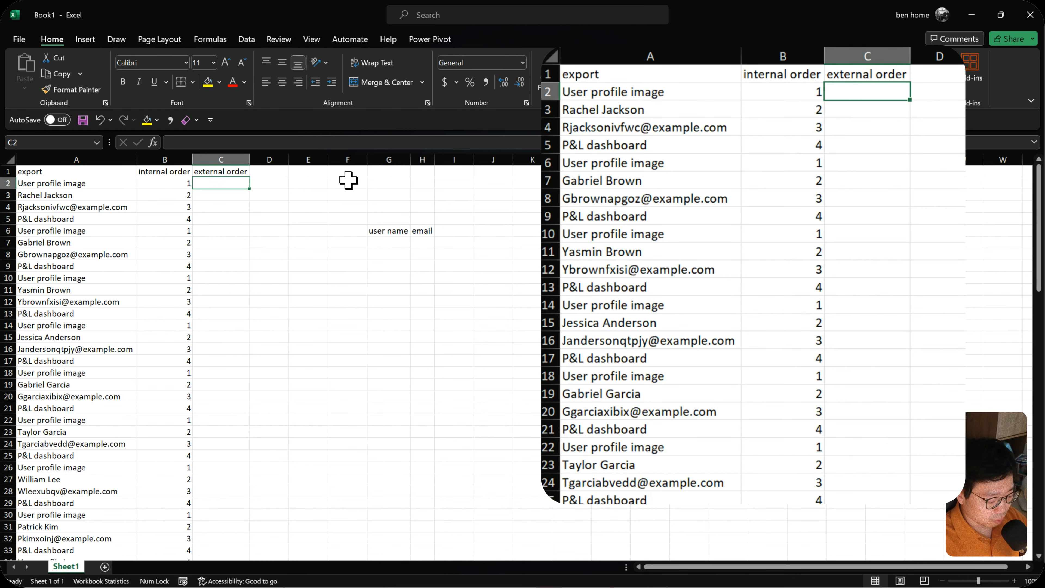
{"action": "type", "text": "=row"}
{"action": "key", "text": "Tab"}
{"action": "type", "text": ")"}
{"action": "key", "text": "Return"}
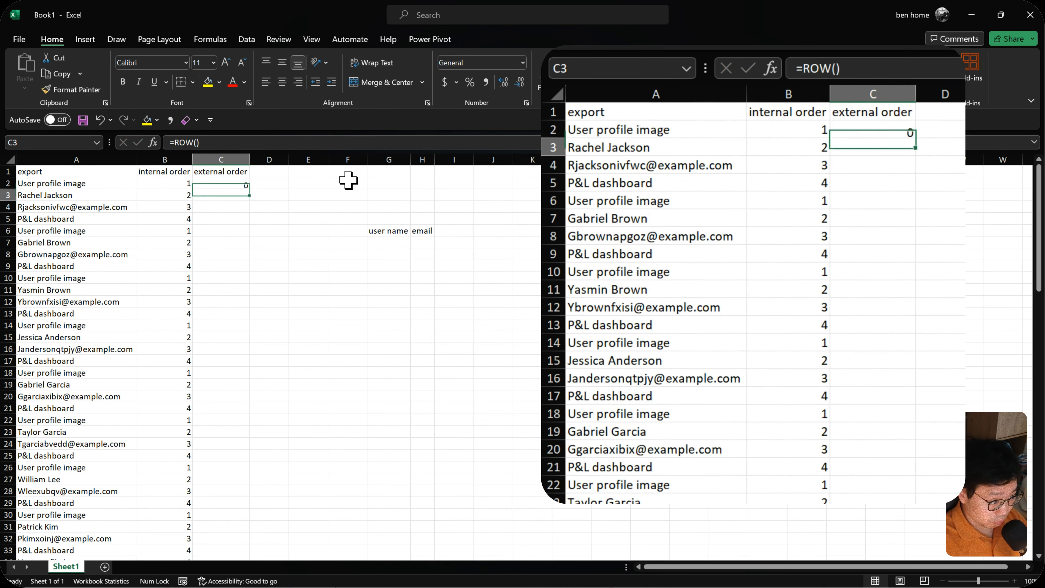
{"action": "left_click", "coordinate": [229, 184]}
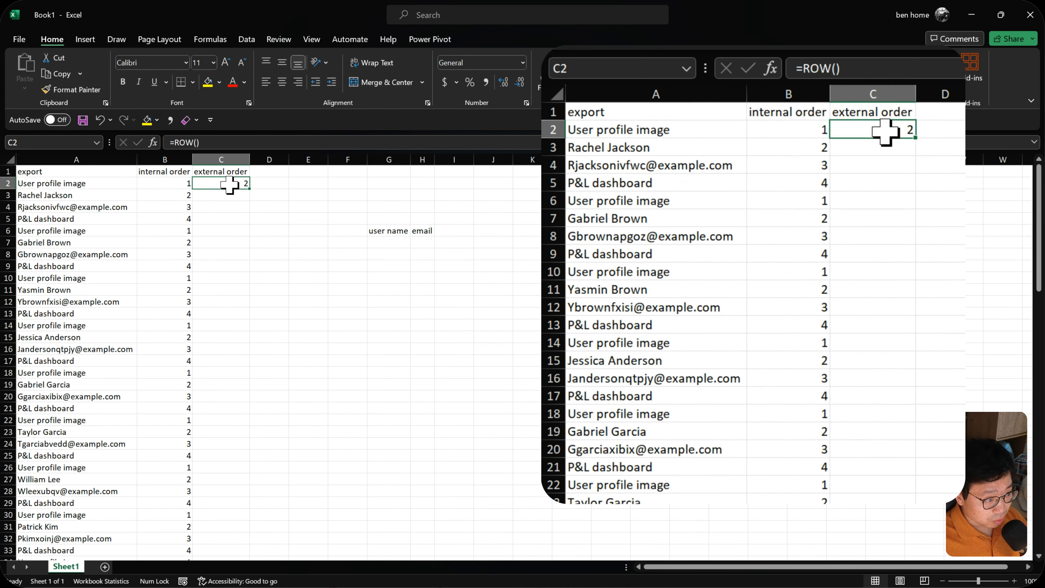
{"action": "double_click", "coordinate": [249, 189]}
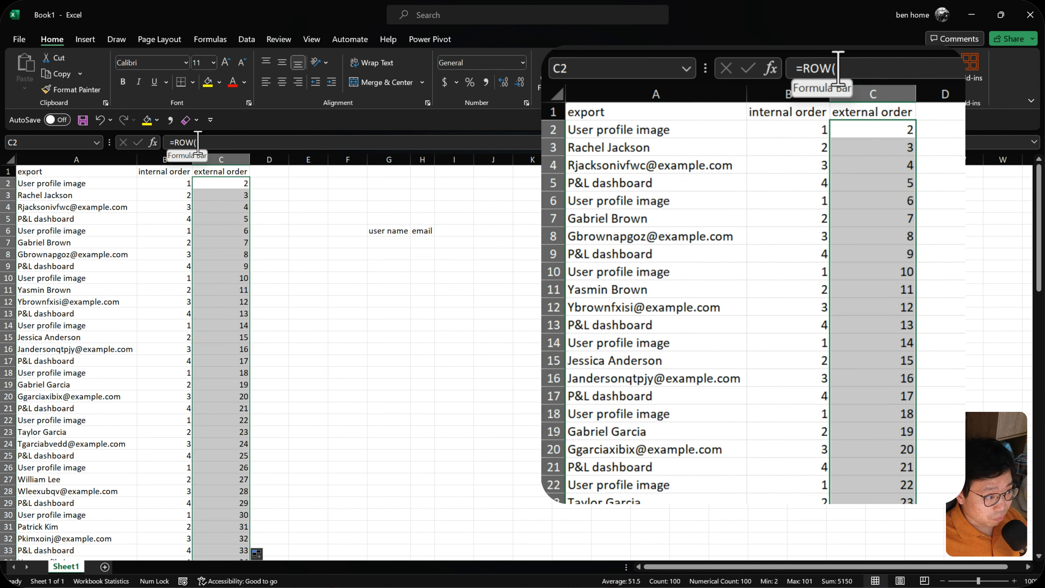
- Divide the row formula by 4 in all selected external order cells, making it =ROW()/4
{"action": "left_click", "coordinate": [232, 145]}
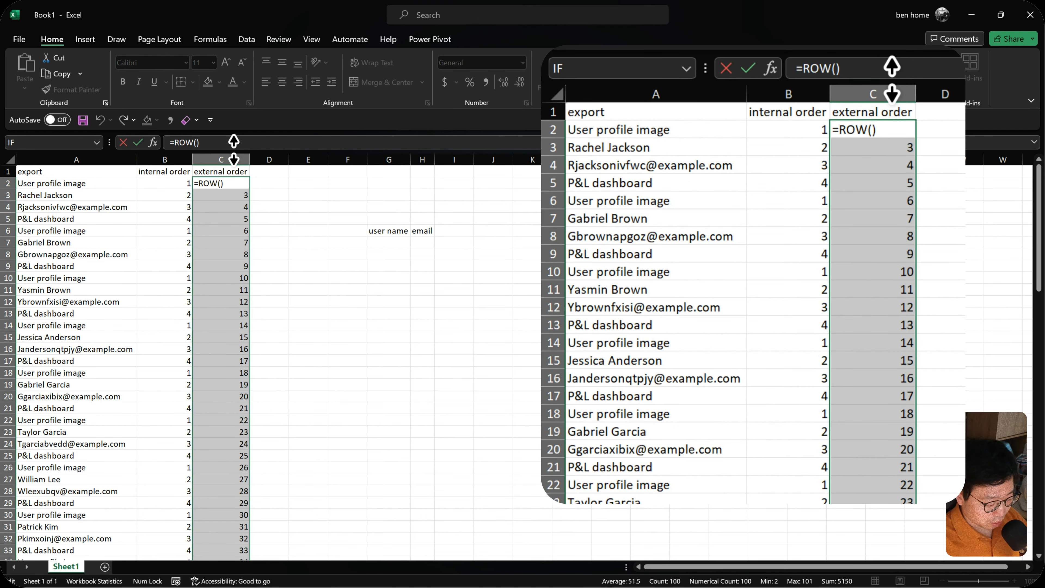
{"action": "type", "text": "/4"}
{"action": "key", "text": "ctrl+Return"}
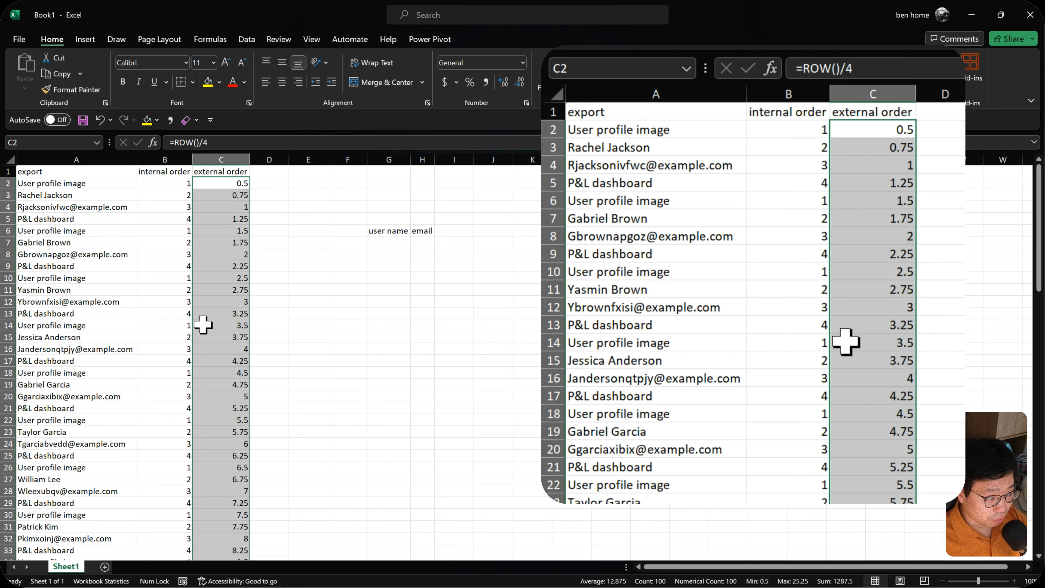
- Round the external order formula to 0 digits in all selected cells, making it =ROUND(ROW()/4,0)
{"action": "left_click", "coordinate": [173, 142]}
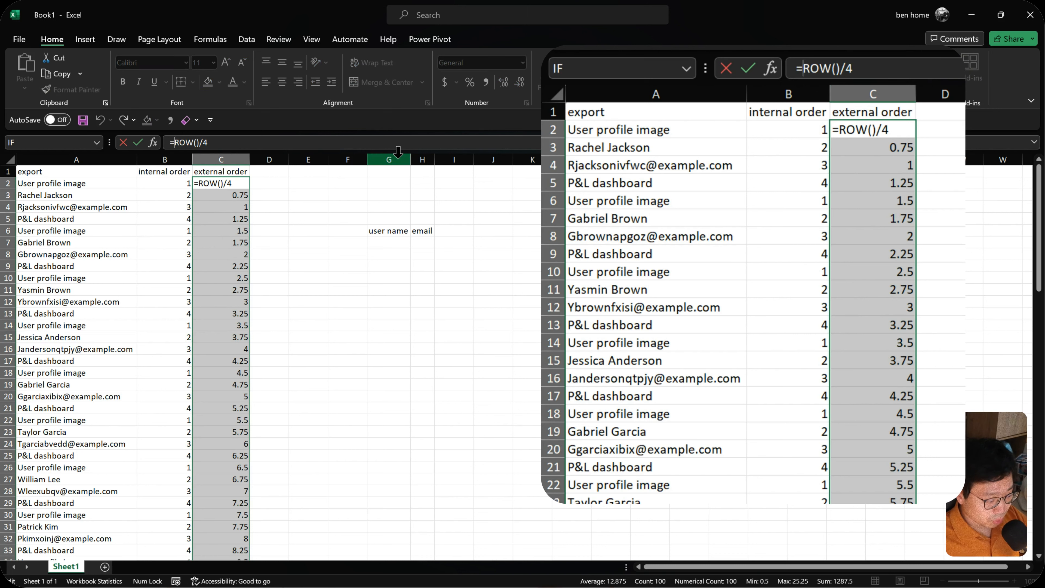
{"action": "type", "text": "round("}
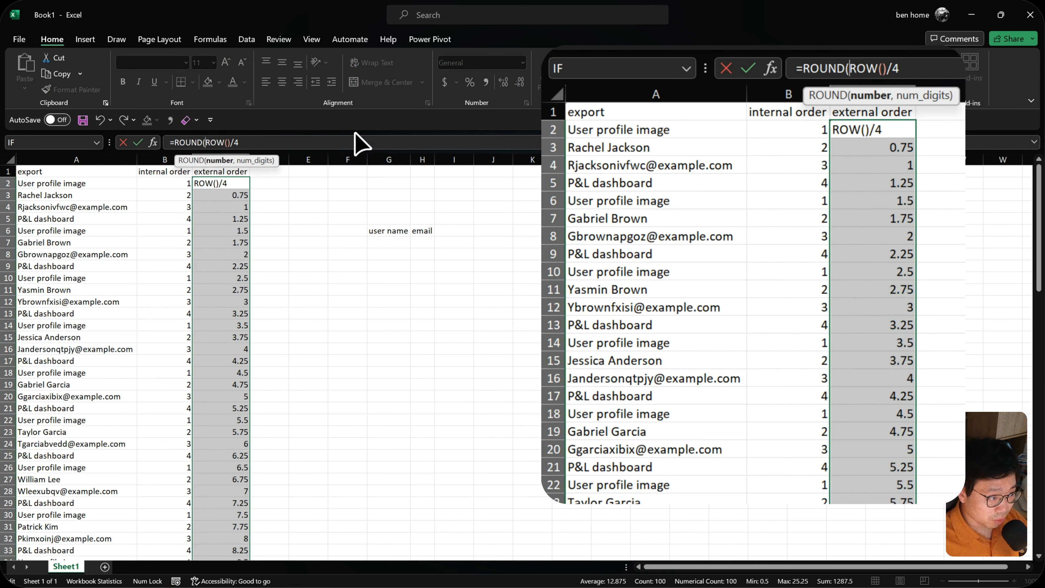
{"action": "type", "text": ",0"}
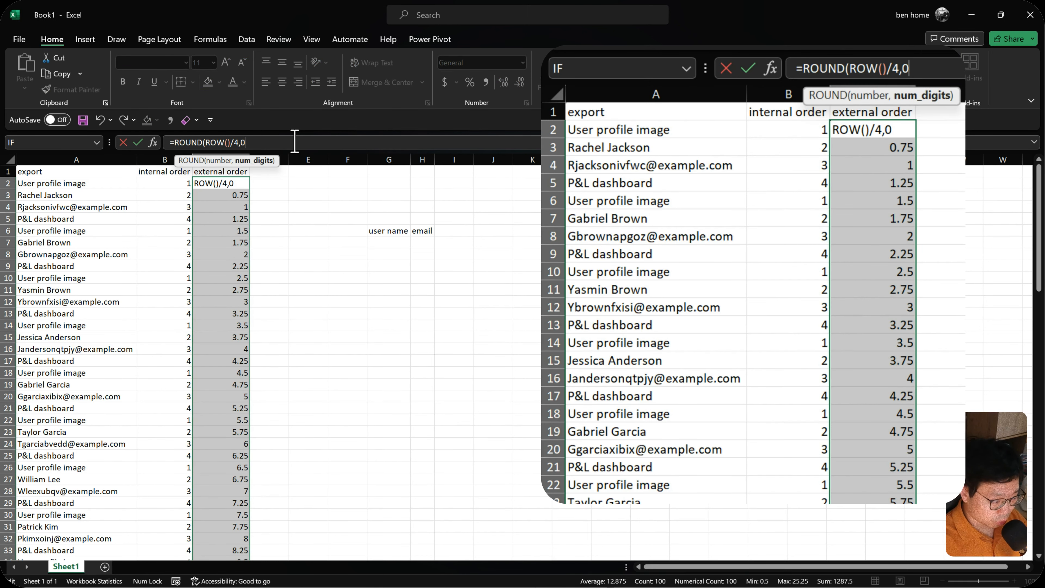
{"action": "key", "text": "ctrl+Return"}
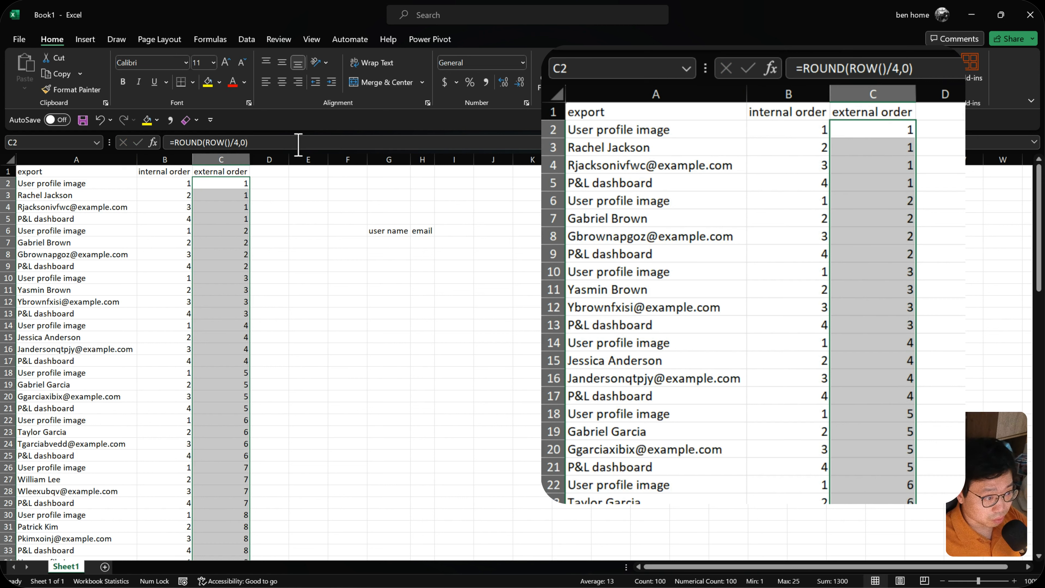
{"action": "left_click_drag", "start_coordinate": [231, 184], "coordinate": [225, 217]}
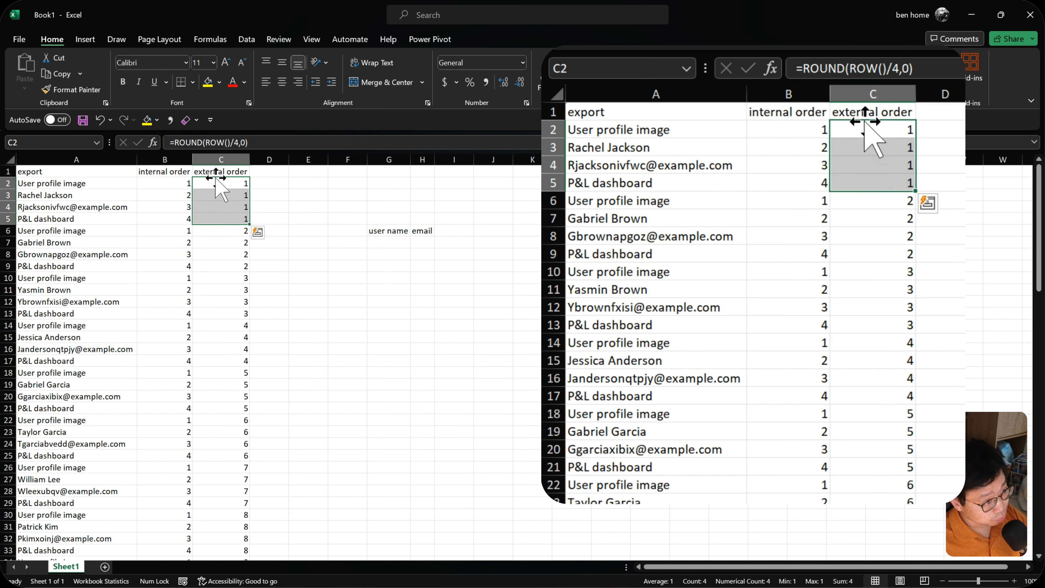
{"action": "left_click_drag", "start_coordinate": [120, 185], "coordinate": [236, 468]}
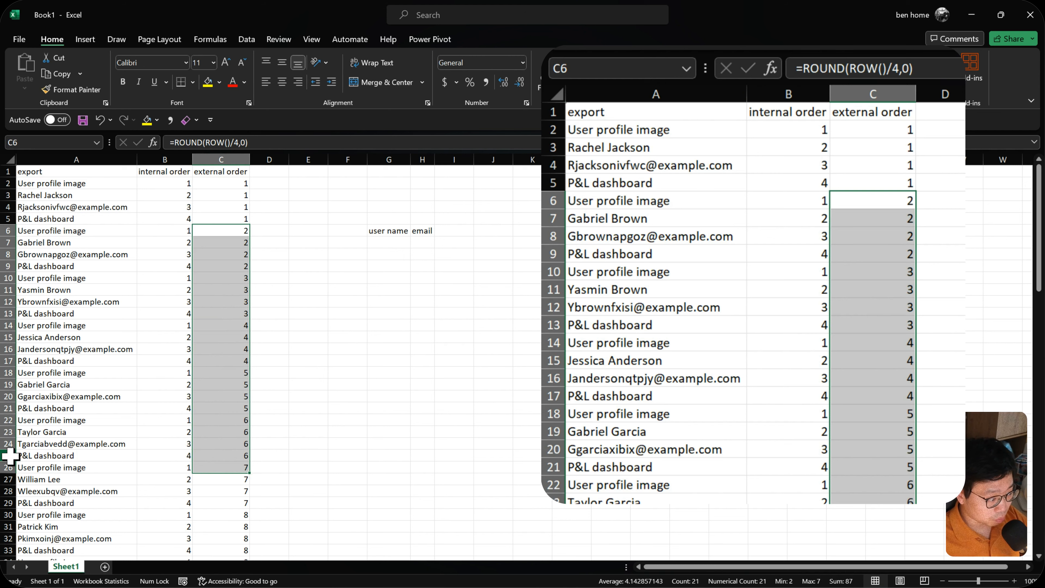
{"action": "left_click_drag", "start_coordinate": [9, 456], "coordinate": [8, 420]}
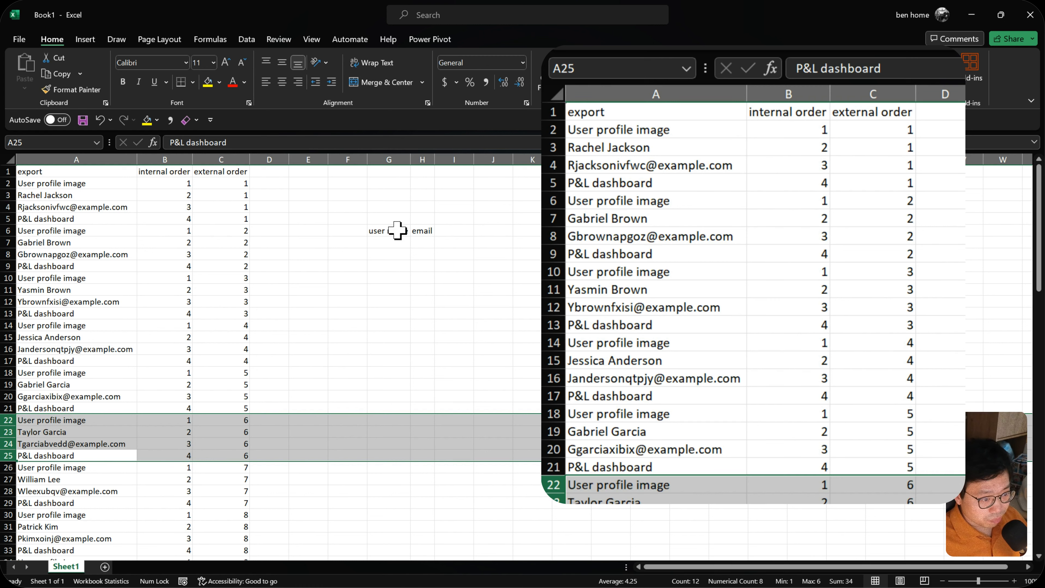
- Move the user name and email headers up to G1:H1 and enter 1, 2 and 3 in F2:F4
{"action": "left_click_drag", "start_coordinate": [397, 230], "coordinate": [420, 180]}
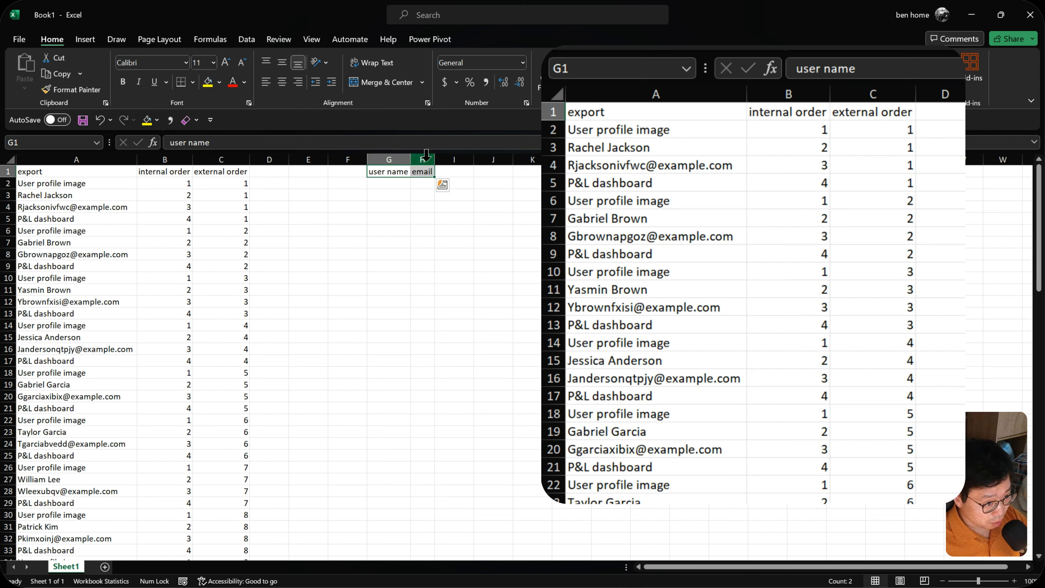
{"action": "left_click_drag", "start_coordinate": [344, 181], "coordinate": [341, 348]}
{"action": "left_click", "coordinate": [355, 184]}
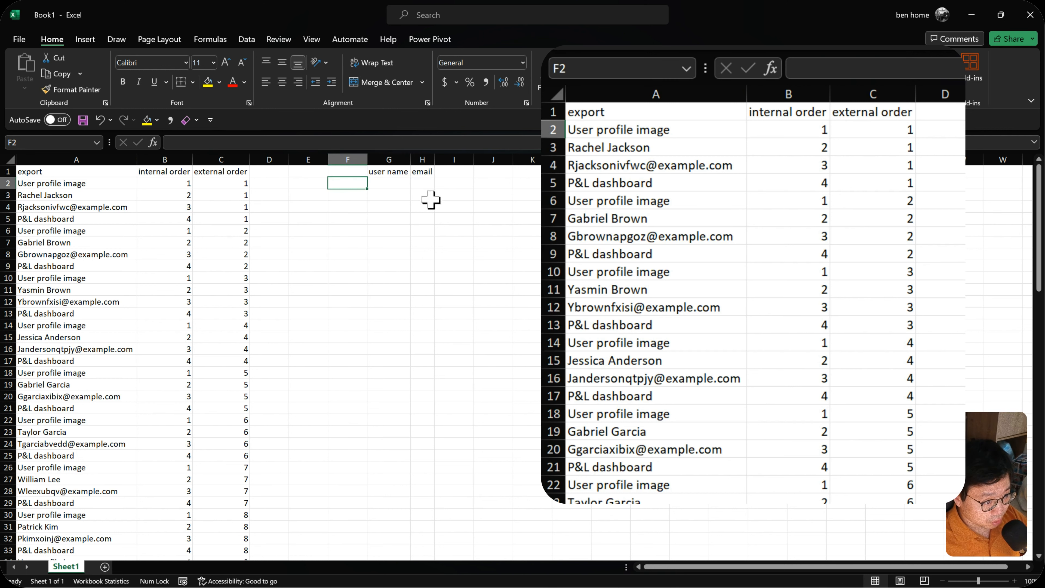
{"action": "type", "text": "1"}
{"action": "key", "text": "Return"}
{"action": "type", "text": "2"}
{"action": "key", "text": "Return"}
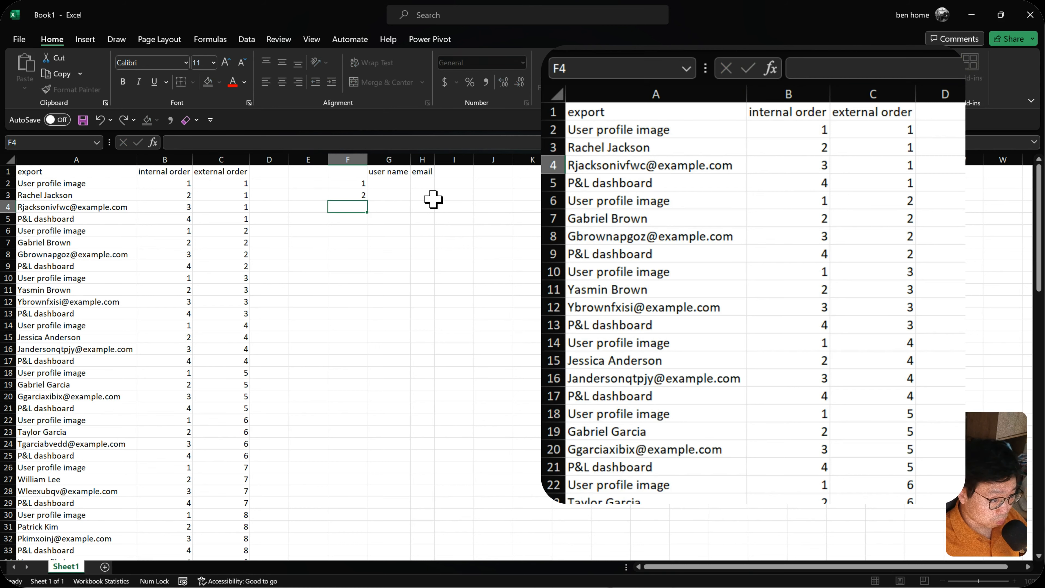
{"action": "type", "text": "3"}
{"action": "key", "text": "Return"}
- Turn on filters for the export columns and check the external order filter list down to its last values
{"action": "left_click", "coordinate": [221, 246]}
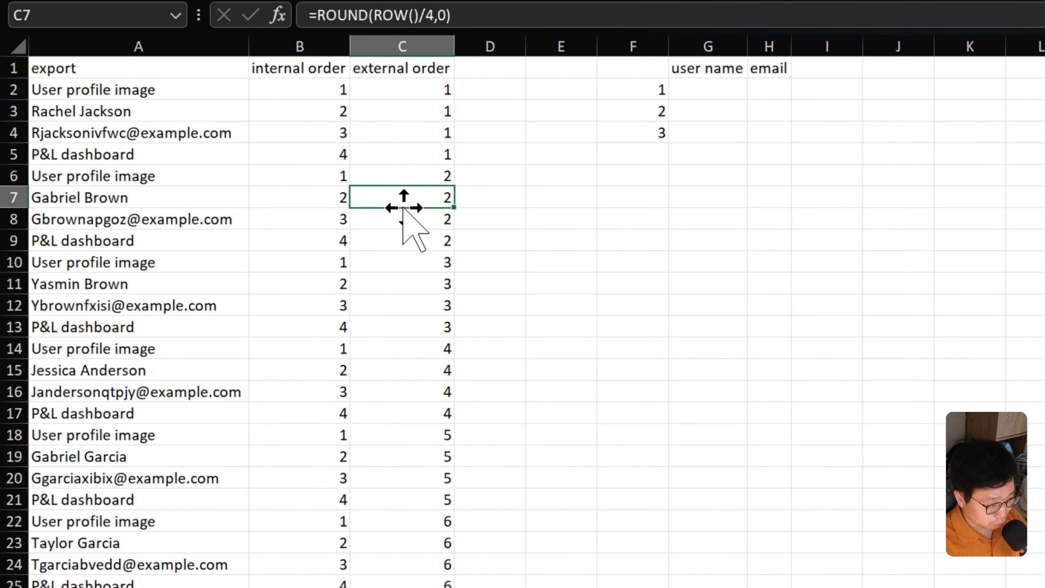
{"action": "key", "text": "ctrl+shift+l"}
{"action": "left_click", "coordinate": [444, 69]}
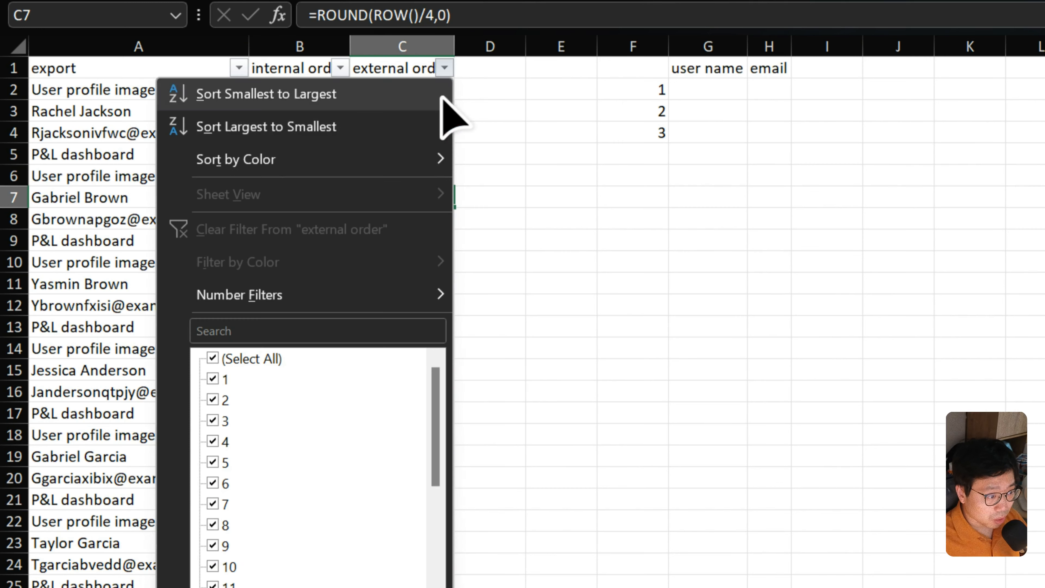
{"action": "left_click_drag", "start_coordinate": [435, 424], "coordinate": [435, 545]}
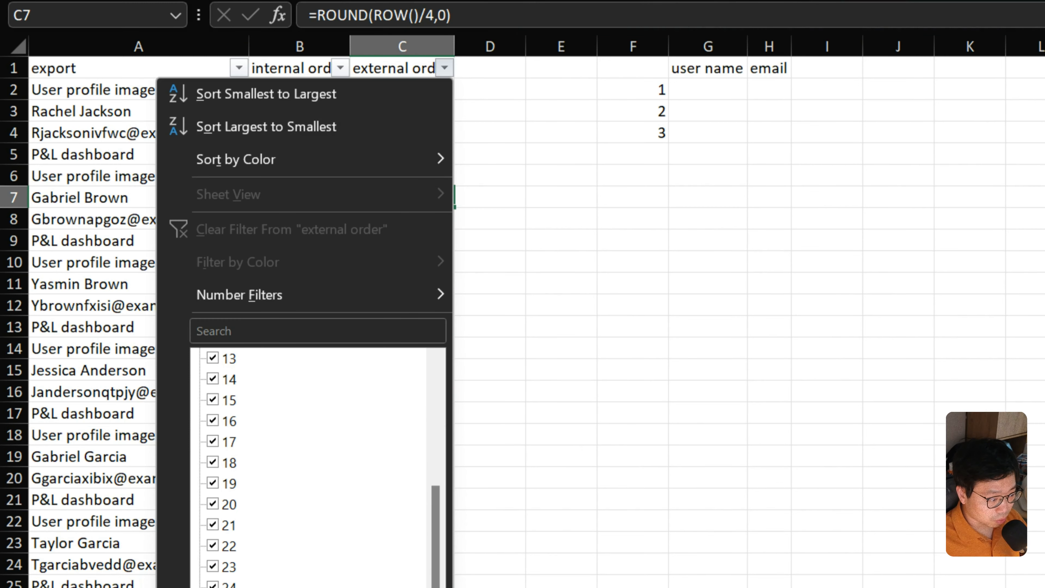
{"action": "key", "text": "Escape"}
- Extend the 1, 2, 3 series from F2:F4 down column F and widen the user name and email columns
{"action": "left_click_drag", "start_coordinate": [642, 90], "coordinate": [668, 582]}
{"action": "left_click_drag", "start_coordinate": [634, 89], "coordinate": [629, 587]}
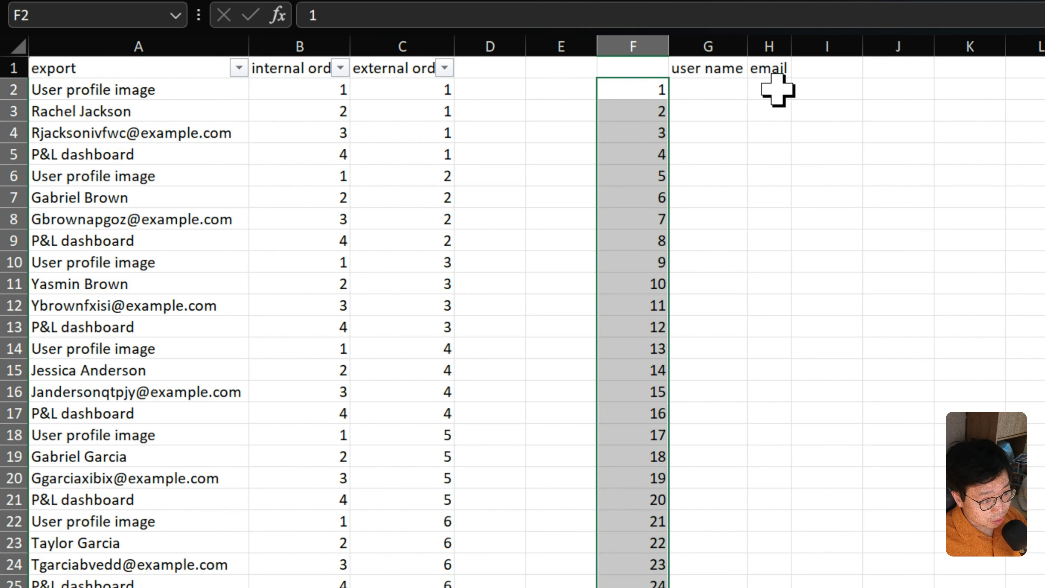
{"action": "left_click_drag", "start_coordinate": [728, 44], "coordinate": [815, 47]}
- Move the number series in column F down one row to start at F3, and auto-fit columns B and C
{"action": "left_click_drag", "start_coordinate": [658, 89], "coordinate": [639, 587]}
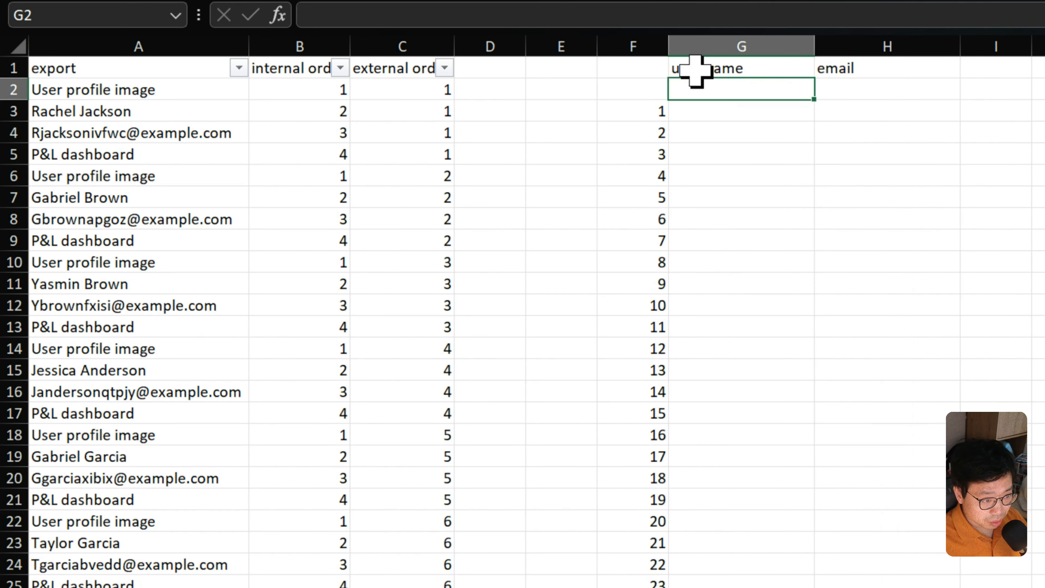
{"action": "left_click", "coordinate": [696, 69]}
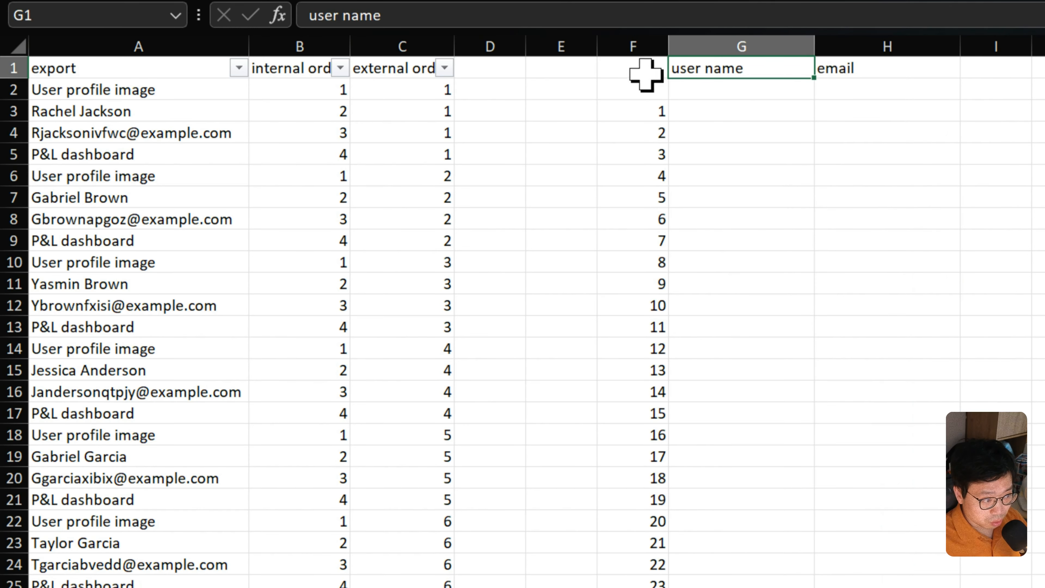
{"action": "left_click_drag", "start_coordinate": [194, 110], "coordinate": [297, 111]}
{"action": "double_click", "coordinate": [351, 44]}
{"action": "double_click", "coordinate": [474, 45]}
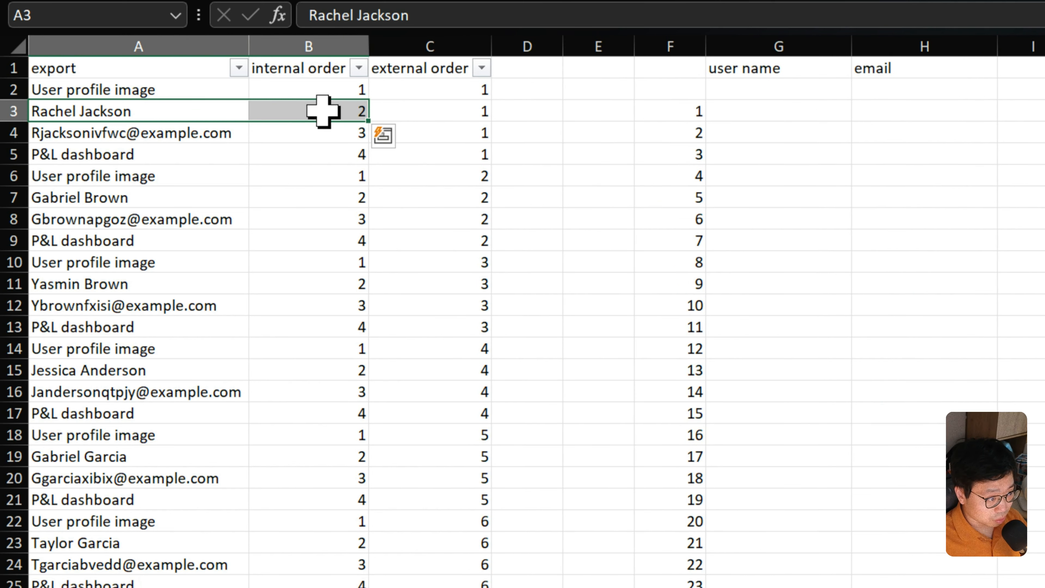
- Enter the matching internal order numbers below the new headers: 2 in G2 for user name and 3 in H2 for email
{"action": "left_click", "coordinate": [323, 112]}
{"action": "left_click", "coordinate": [226, 134]}
{"action": "left_click", "coordinate": [336, 128]}
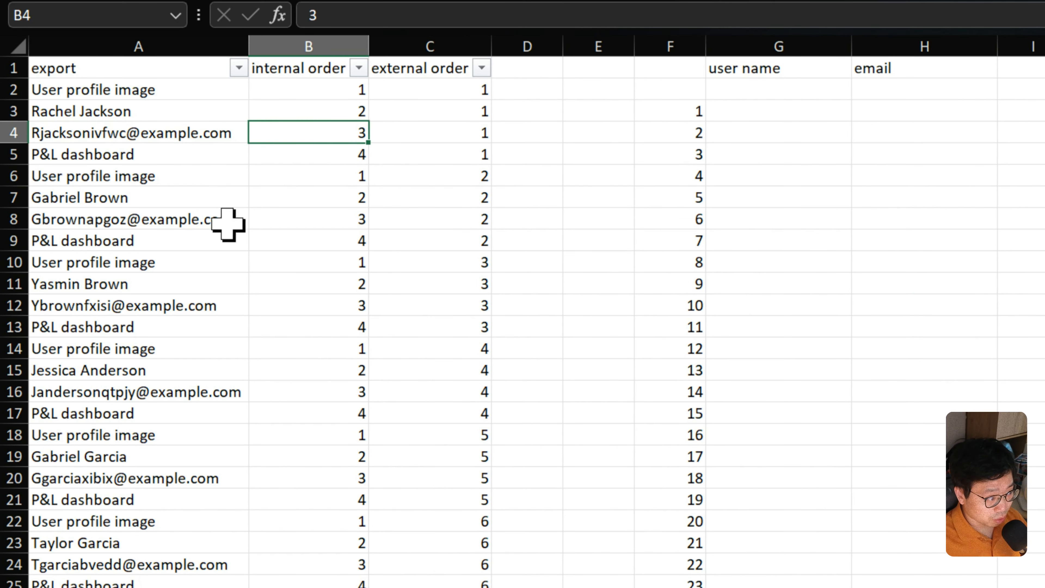
{"action": "left_click_drag", "start_coordinate": [321, 189], "coordinate": [316, 224]}
{"action": "left_click_drag", "start_coordinate": [325, 283], "coordinate": [322, 298]}
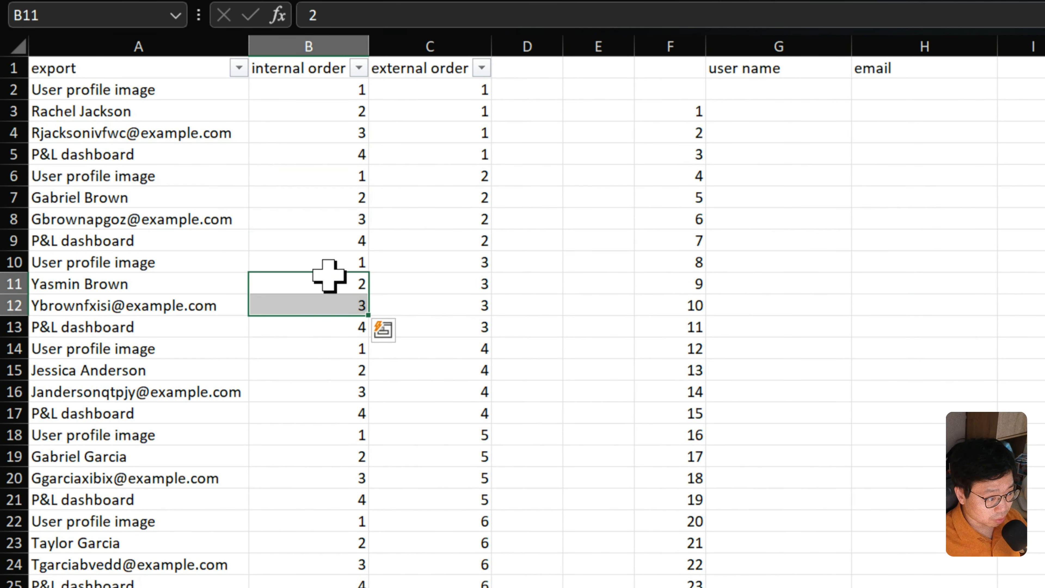
{"action": "left_click", "coordinate": [766, 90]}
{"action": "key", "text": "Tab"}
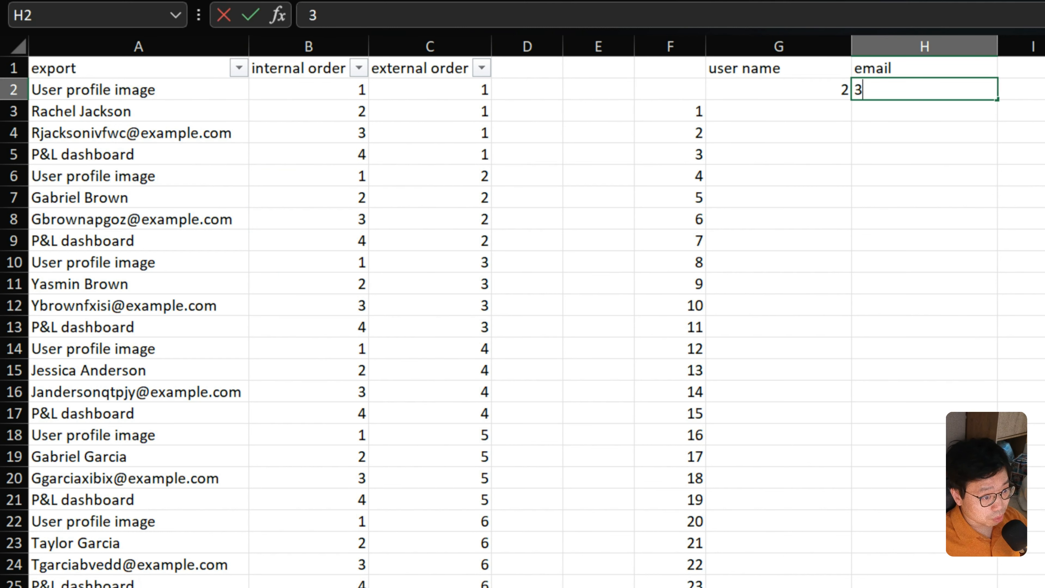
{"action": "left_click", "coordinate": [954, 202]}
- Start an XLOOKUP for the user name and email cells from G3 down, with G$2&$F3 as the combined lookup value
{"action": "left_click_drag", "start_coordinate": [807, 109], "coordinate": [905, 585]}
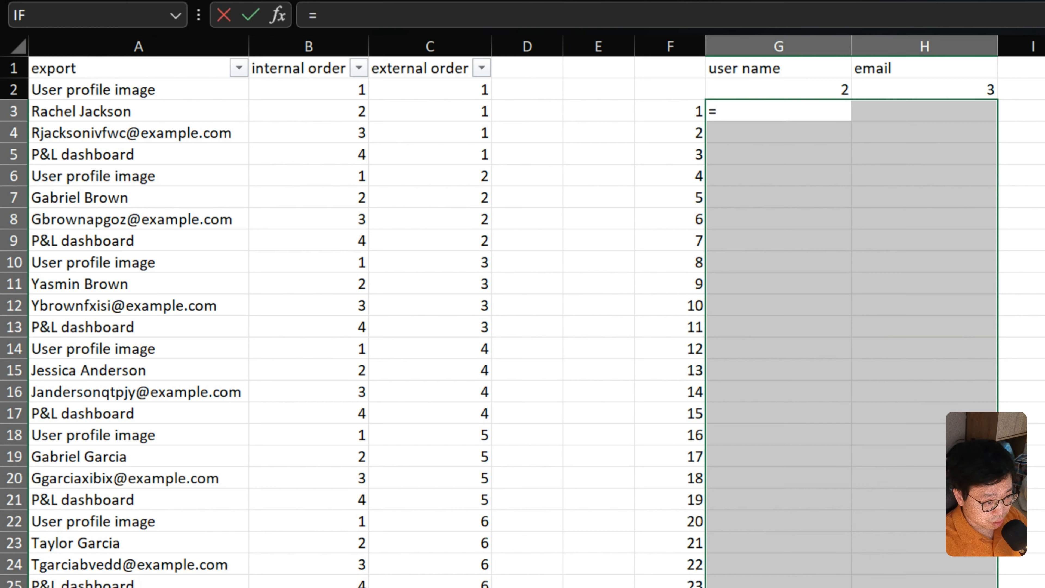
{"action": "type", "text": "xl"}
{"action": "key", "text": "Tab"}
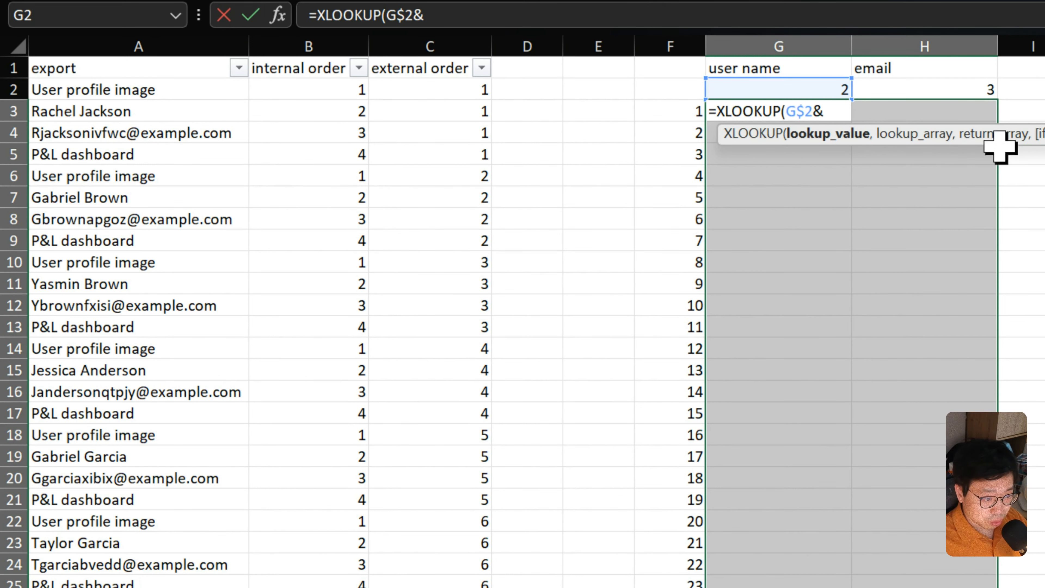
{"action": "left_click", "coordinate": [674, 108]}
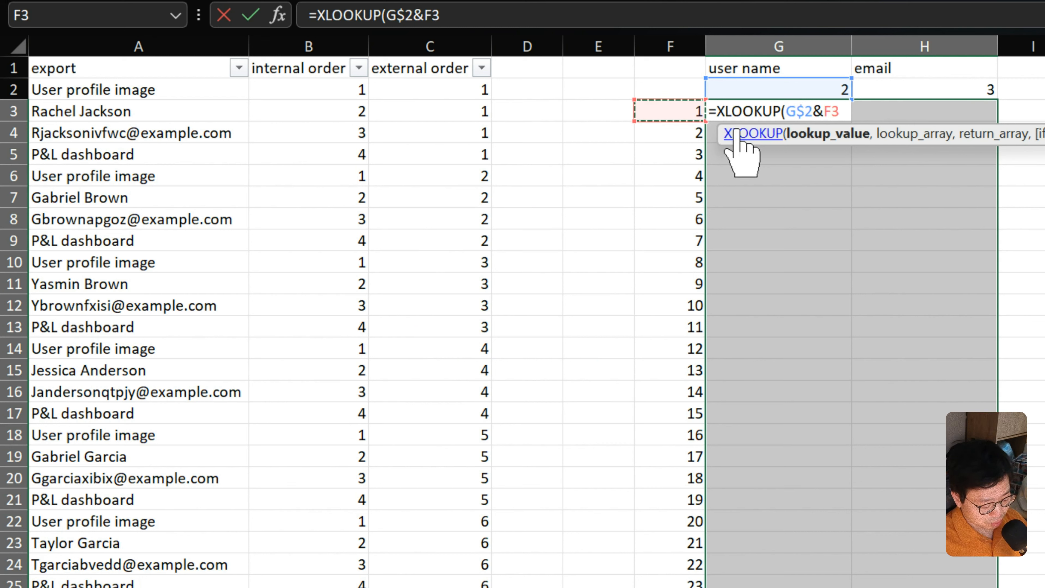
{"action": "key", "text": "F4"}
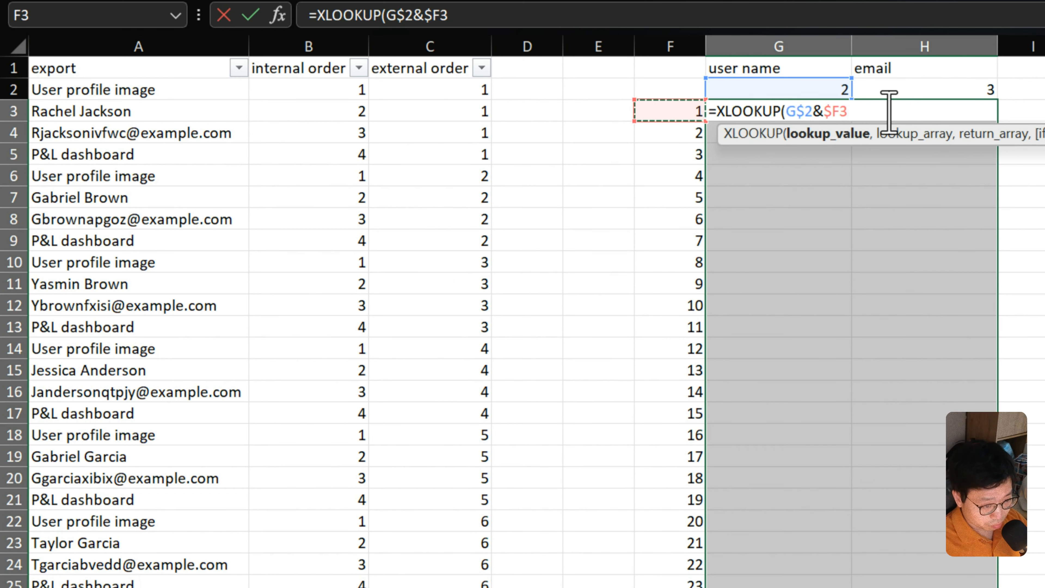
{"action": "type", "text": ","}
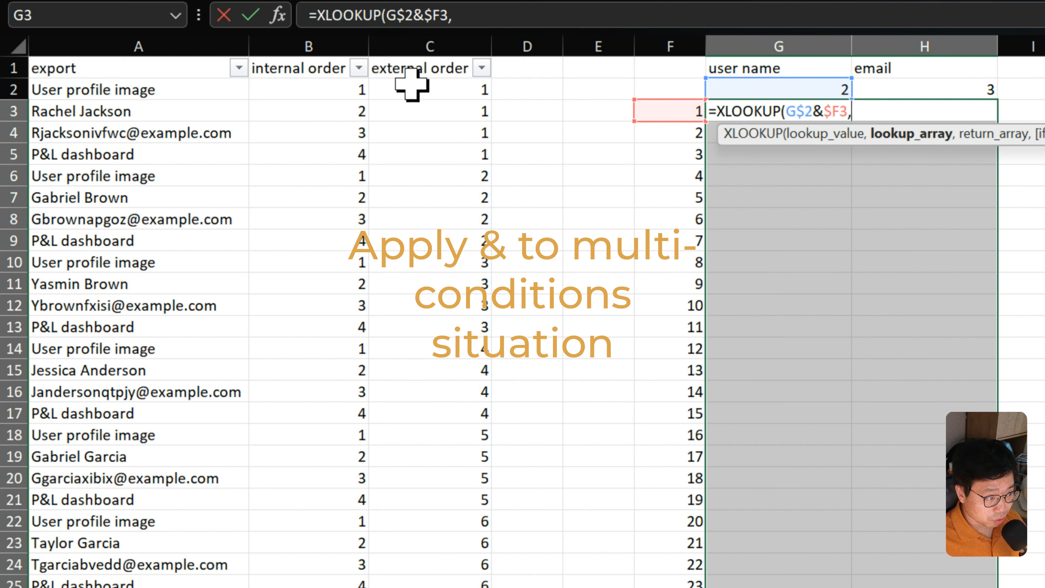
- Set the lookup array to the internal and external order ranges joined as $B$2:$B$101&$C$2:$C$101
{"action": "left_click", "coordinate": [319, 86]}
{"action": "key", "text": "ctrl+shift+Down"}
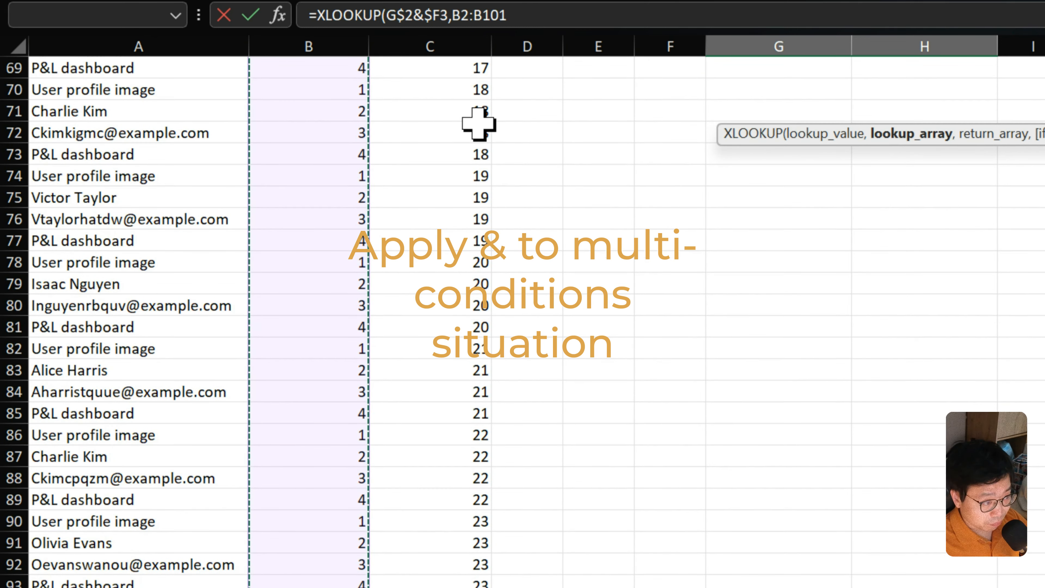
{"action": "key", "text": "F4"}
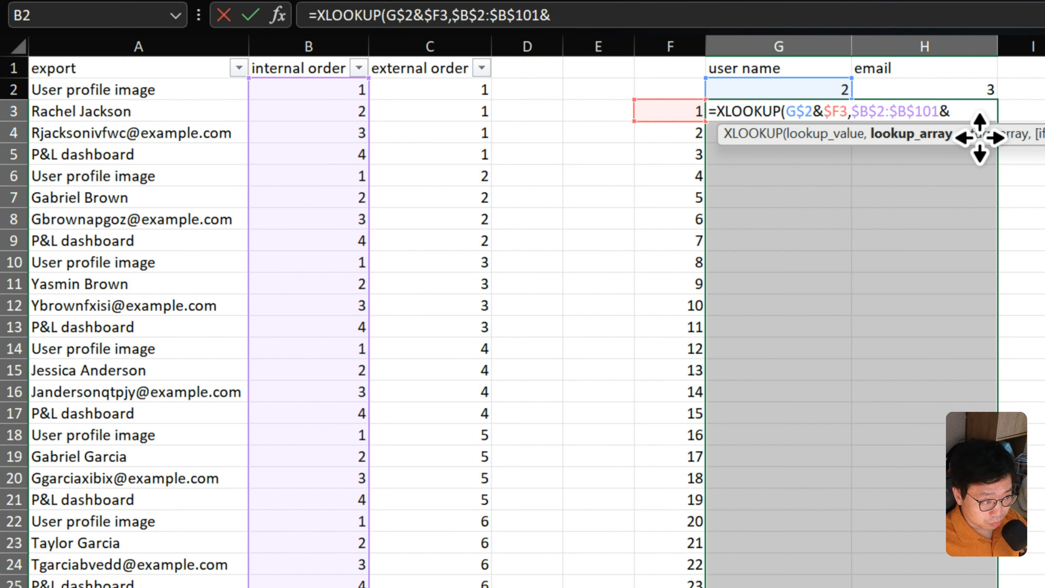
{"action": "left_click", "coordinate": [473, 89]}
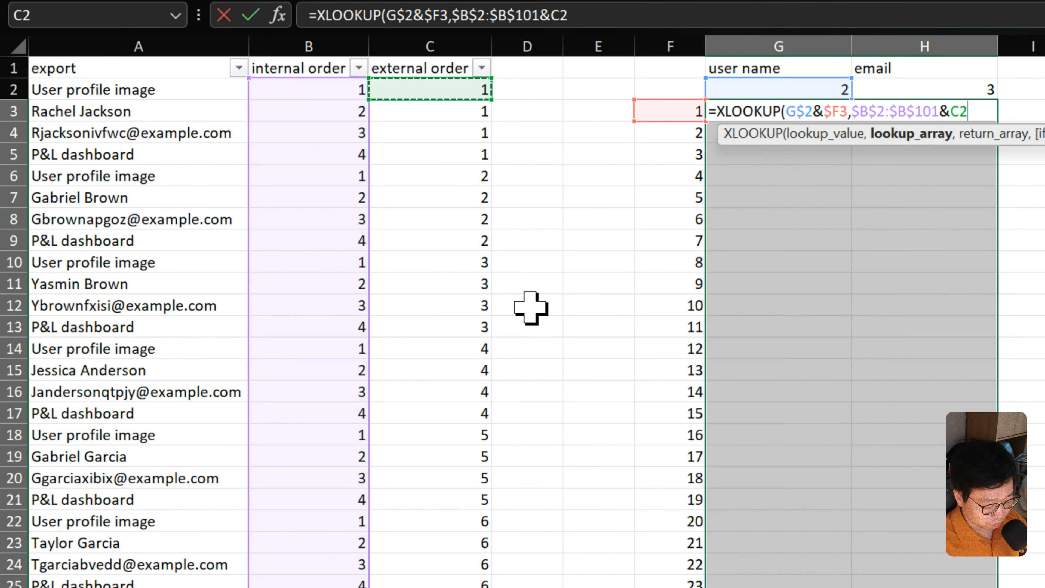
{"action": "key", "text": "ctrl+shift+Down"}
{"action": "key", "text": "F4"}
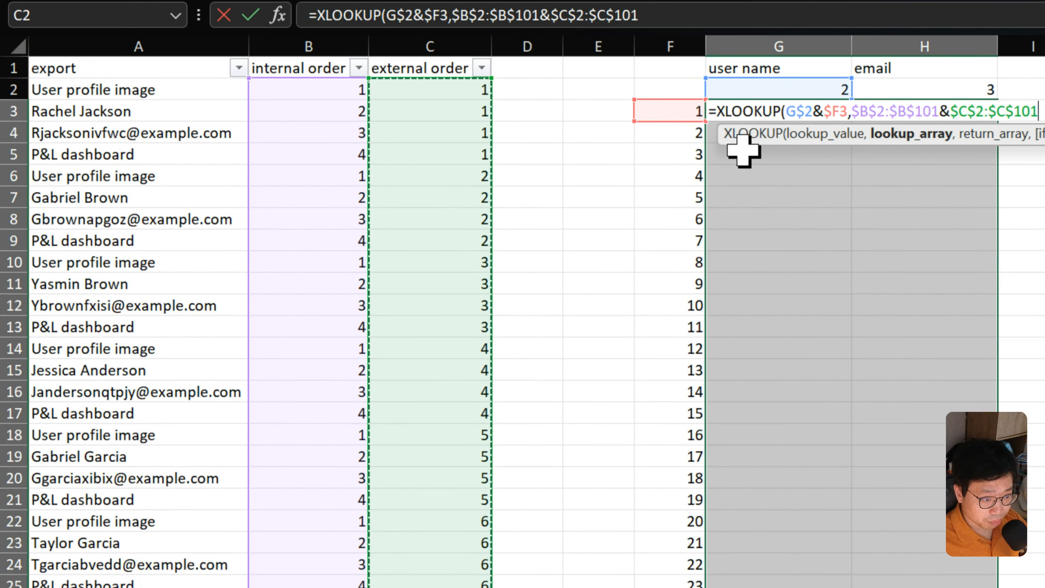
{"action": "type", "text": ","}
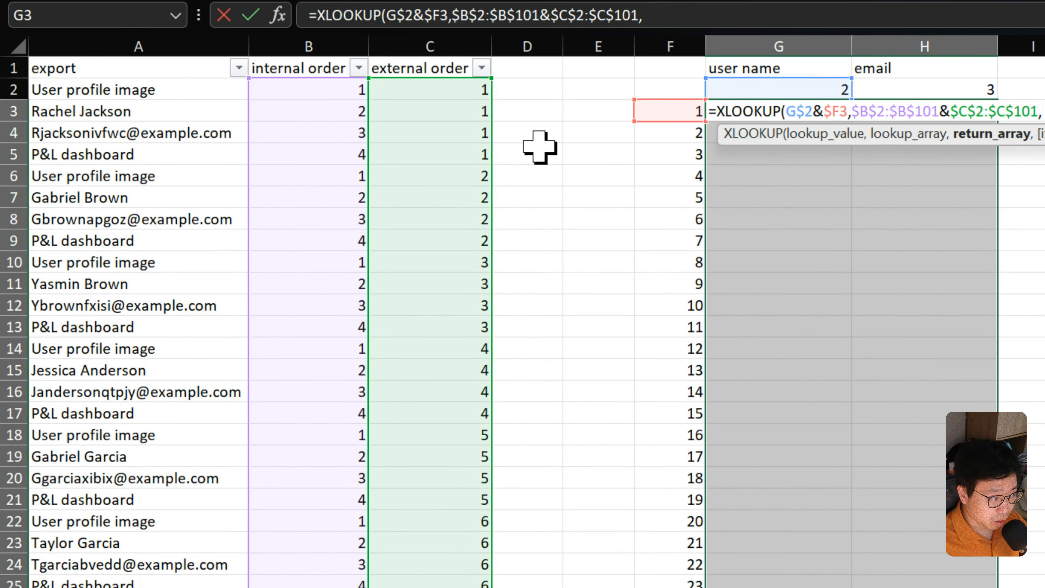
- Set the return array to the export range $A$2:$A$101 and fill the finished XLOOKUP into all selected user name and email cells
{"action": "left_click", "coordinate": [155, 90]}
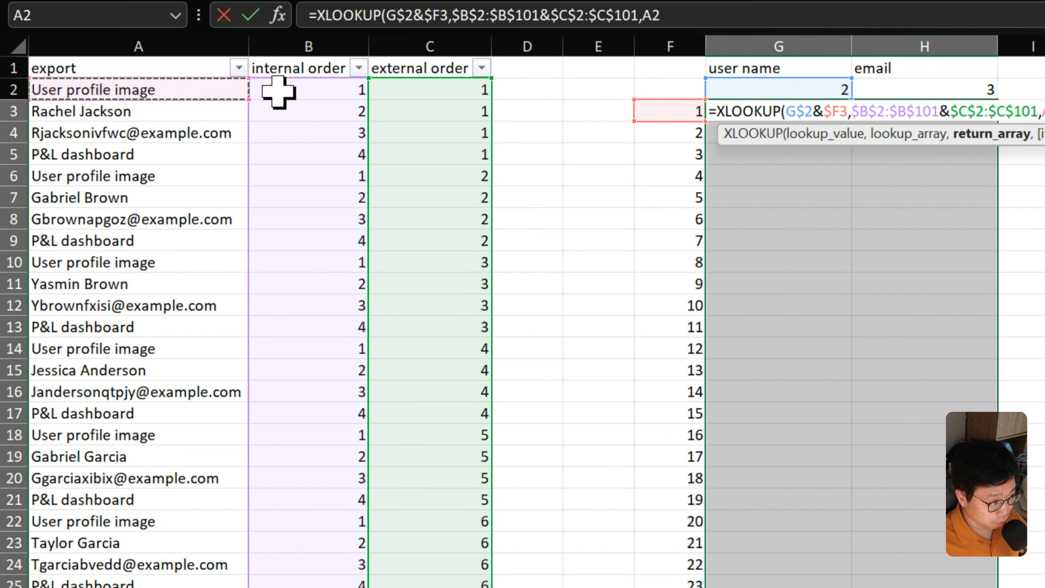
{"action": "key", "text": "ctrl+shift+Down"}
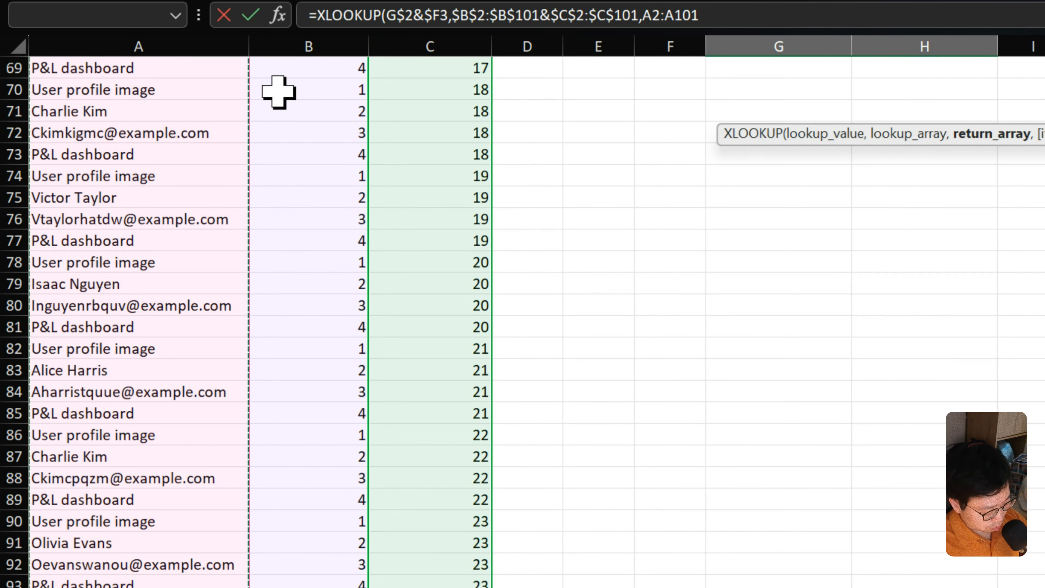
{"action": "key", "text": "F4"}
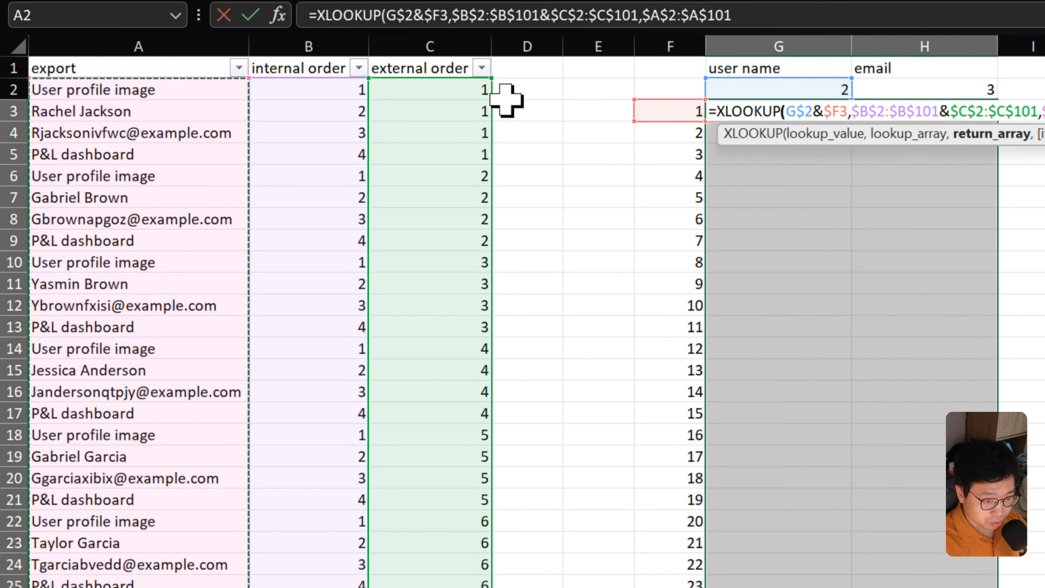
{"action": "type", "text": ")"}
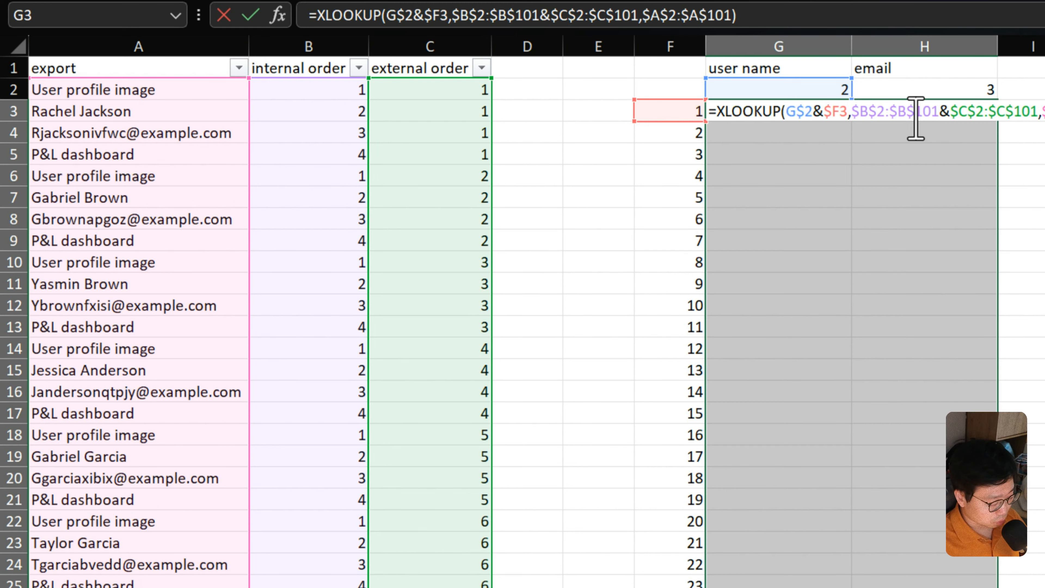
{"action": "key", "text": "Return"}
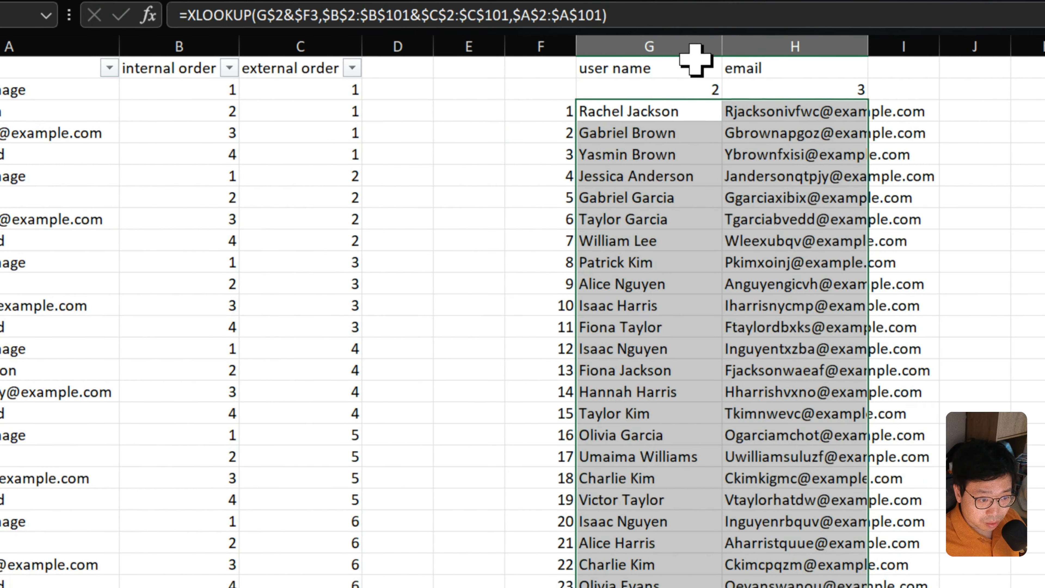
- Auto-fit the user name and email columns G and H to their contents
{"action": "left_click_drag", "start_coordinate": [830, 46], "coordinate": [855, 50]}
{"action": "double_click", "coordinate": [726, 46]}
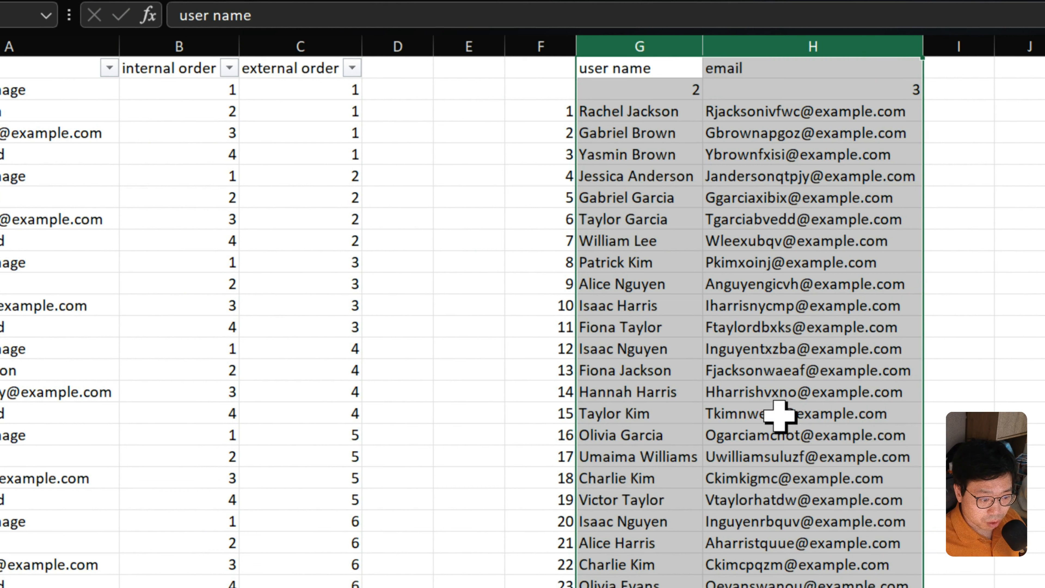
{"action": "left_click", "coordinate": [666, 582]}
{"action": "left_click_drag", "start_coordinate": [550, 120], "coordinate": [547, 585]}
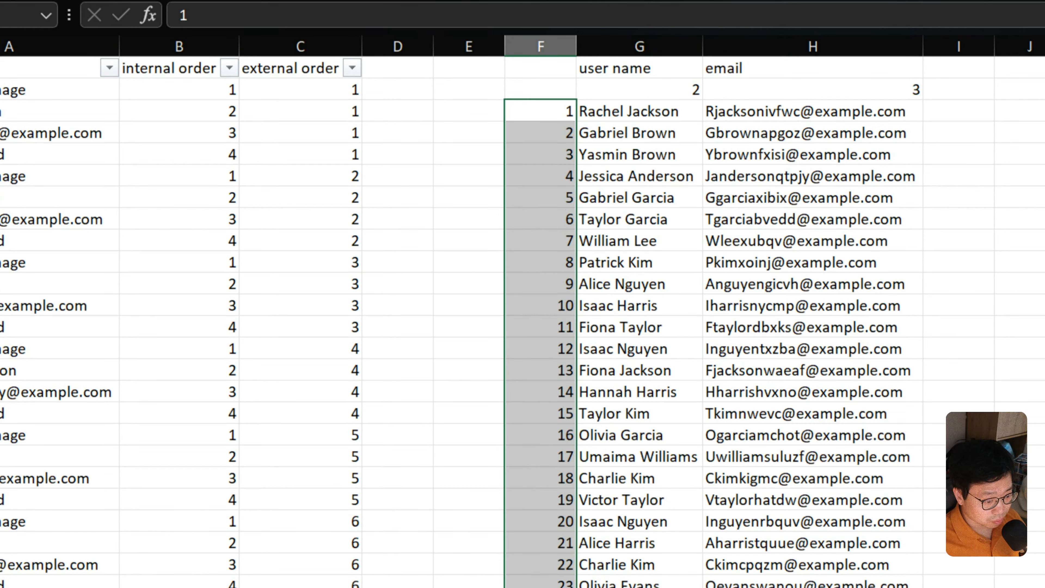
{"action": "left_click_drag", "start_coordinate": [639, 586], "coordinate": [674, 109]}
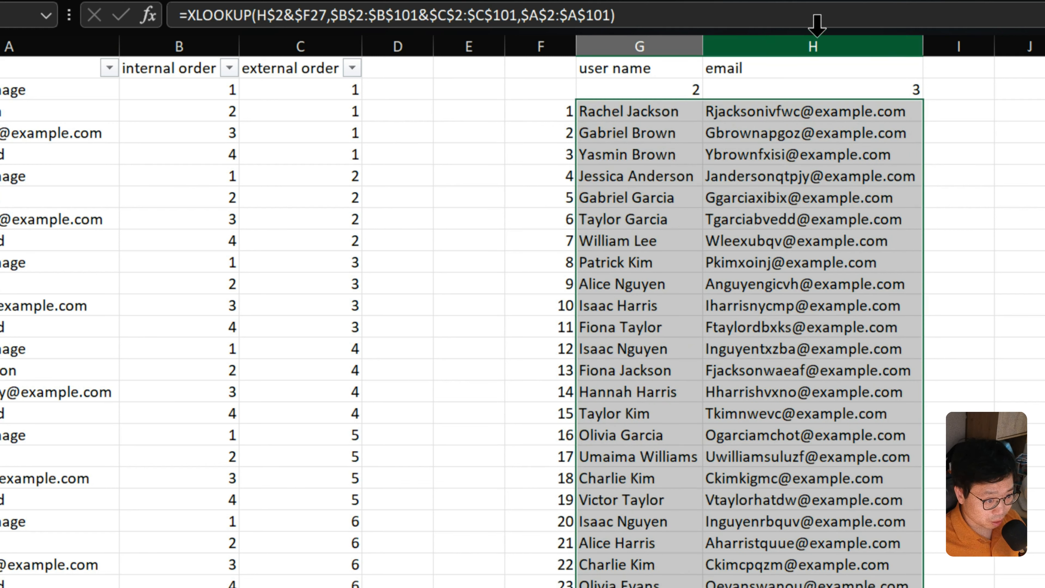
{"action": "left_click", "coordinate": [648, 41]}
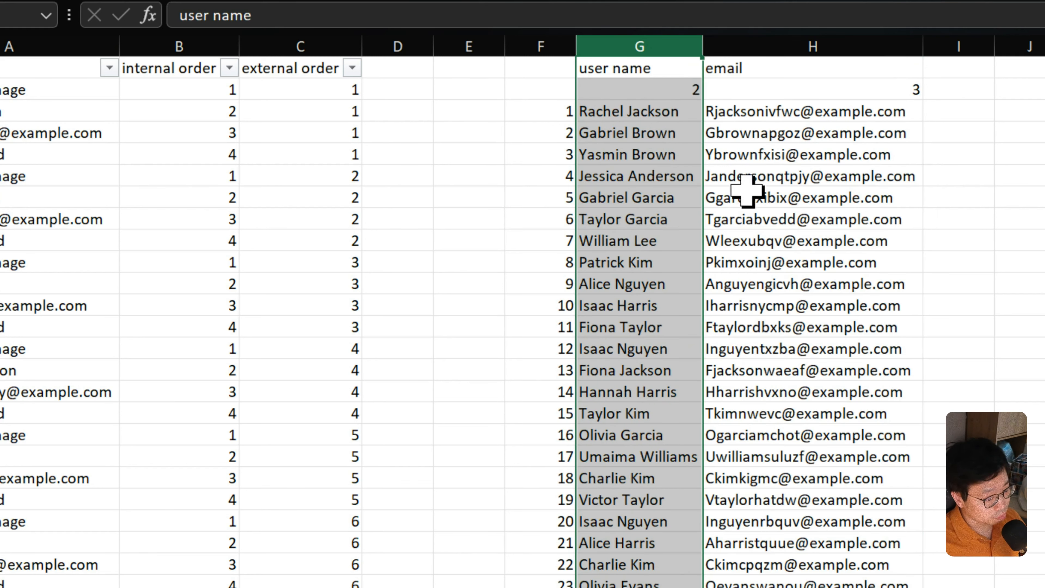